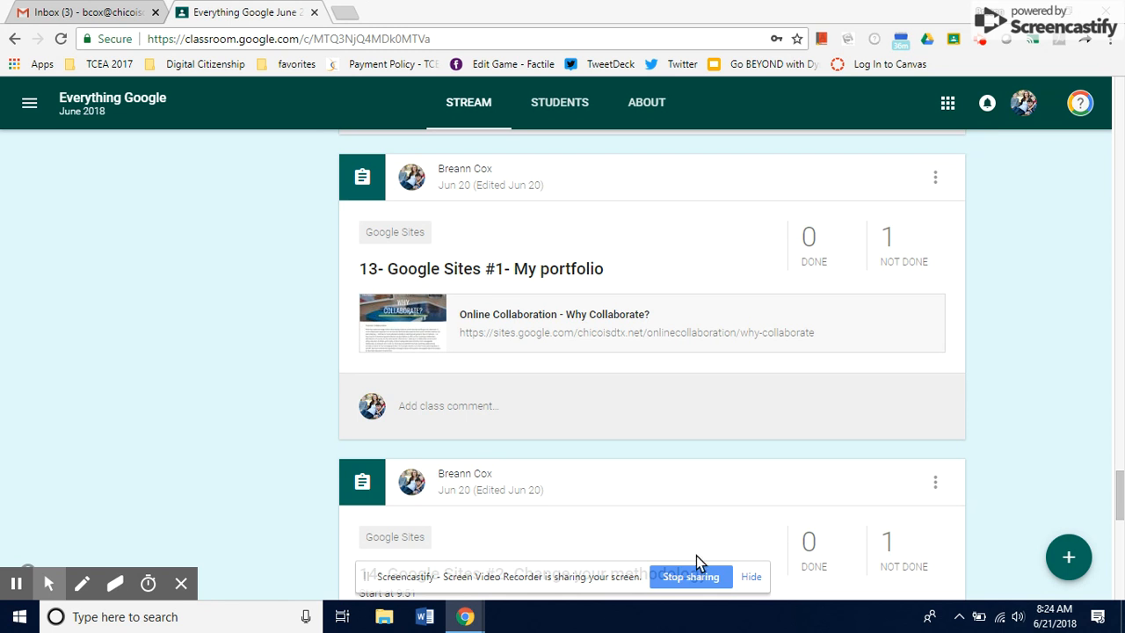
Step: Open the "Online Collaboration - Why Collaborate?" sample site from assignment 13, look over its page and navigation submenus, and close it
{"action": "left_click", "coordinate": [572, 319]}
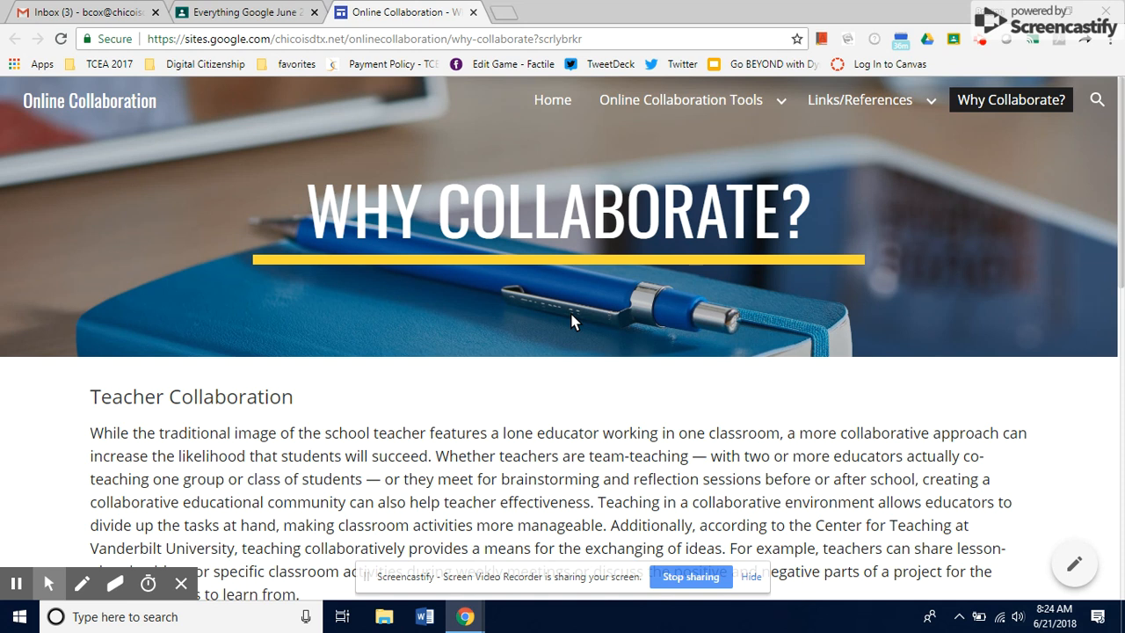
{"action": "scroll", "coordinate": [571, 322], "scroll_direction": "down", "scroll_amount": 10}
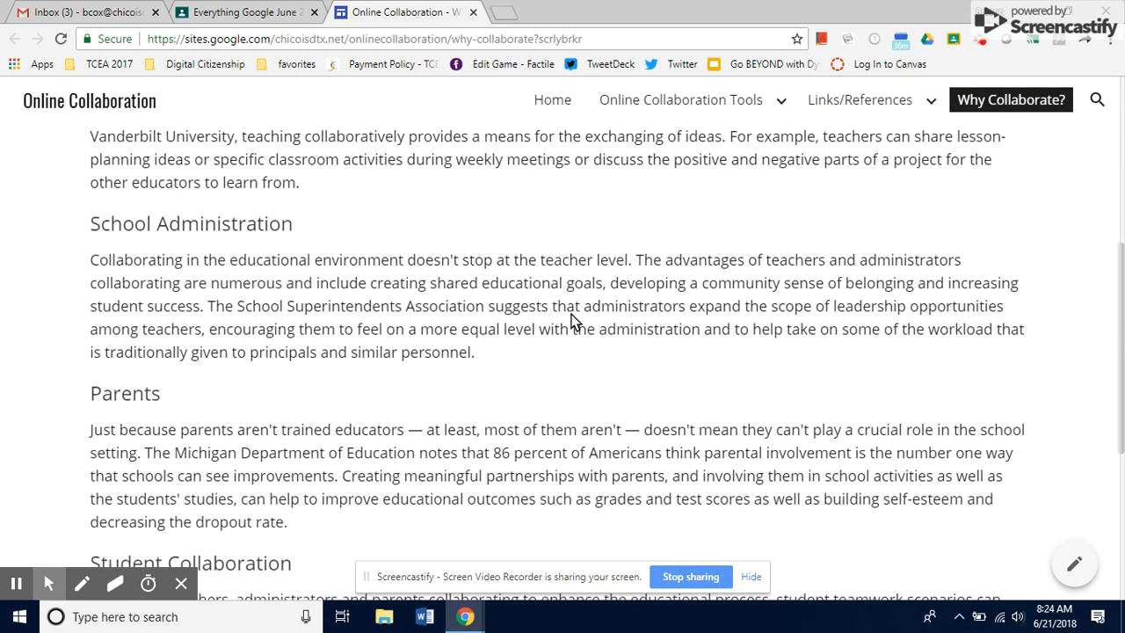
{"action": "scroll", "coordinate": [571, 321], "scroll_direction": "up", "scroll_amount": 10}
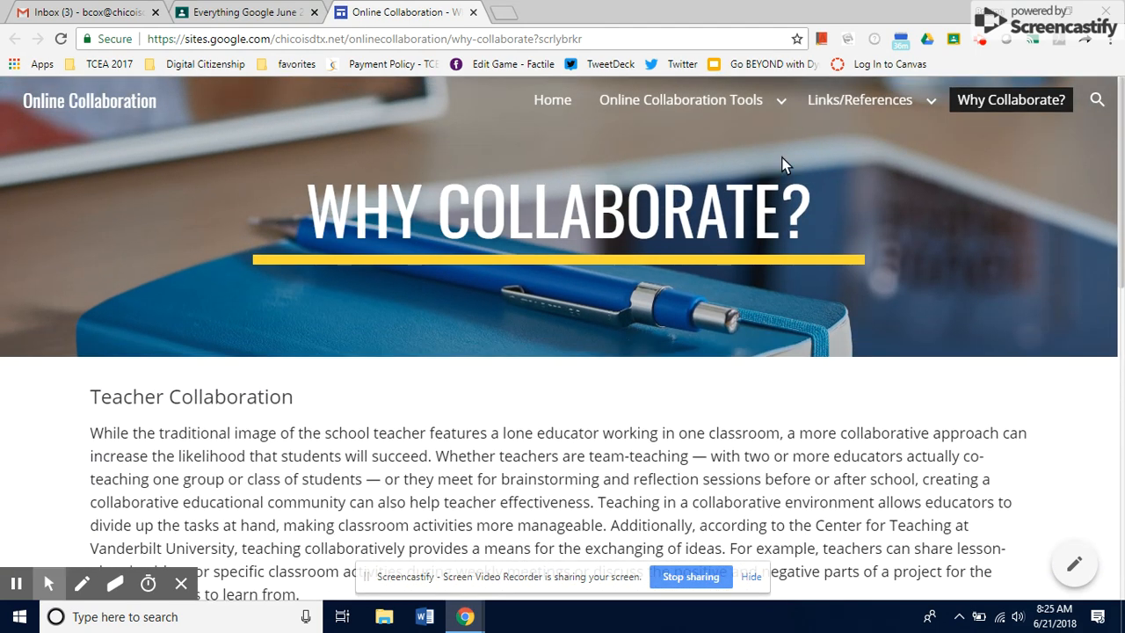
{"action": "mouse_move", "coordinate": [780, 101]}
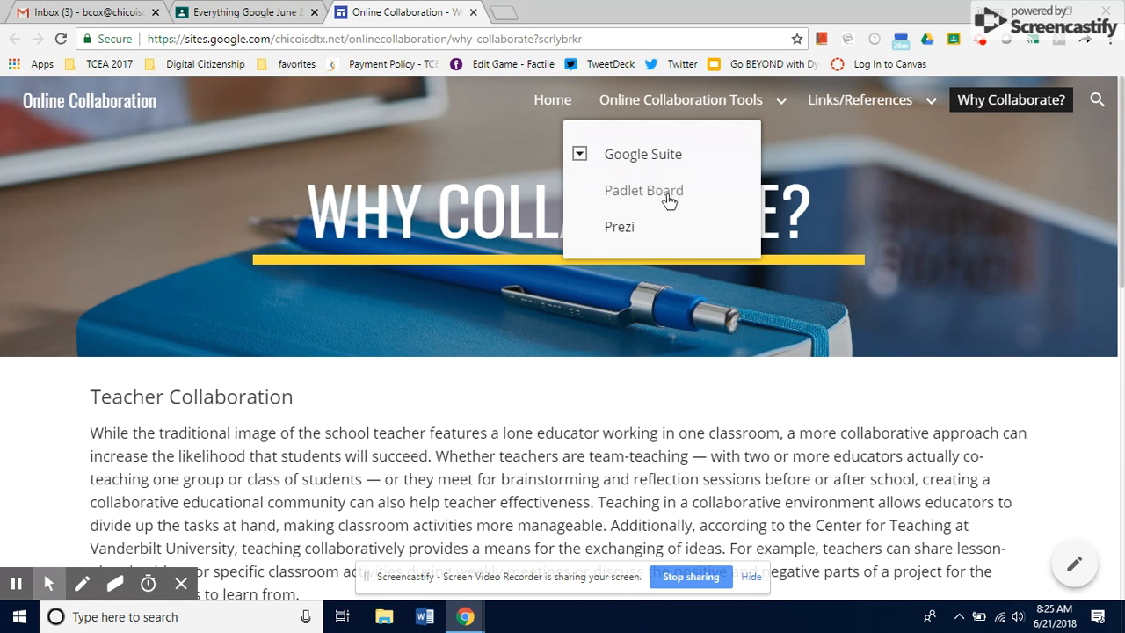
{"action": "mouse_move", "coordinate": [876, 99]}
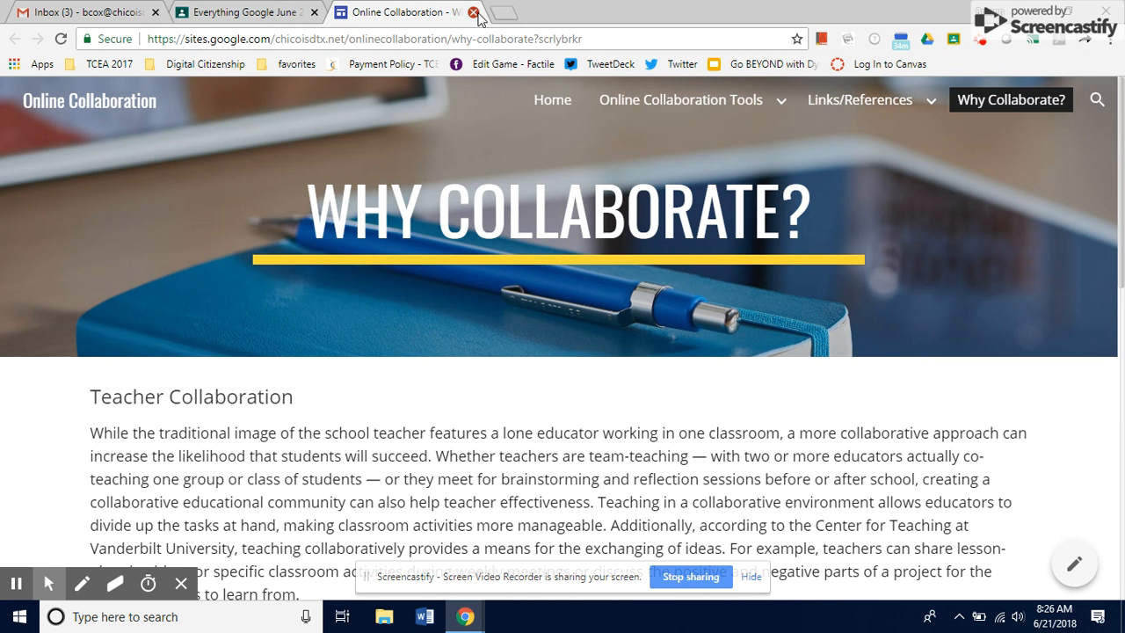
{"action": "left_click", "coordinate": [471, 13]}
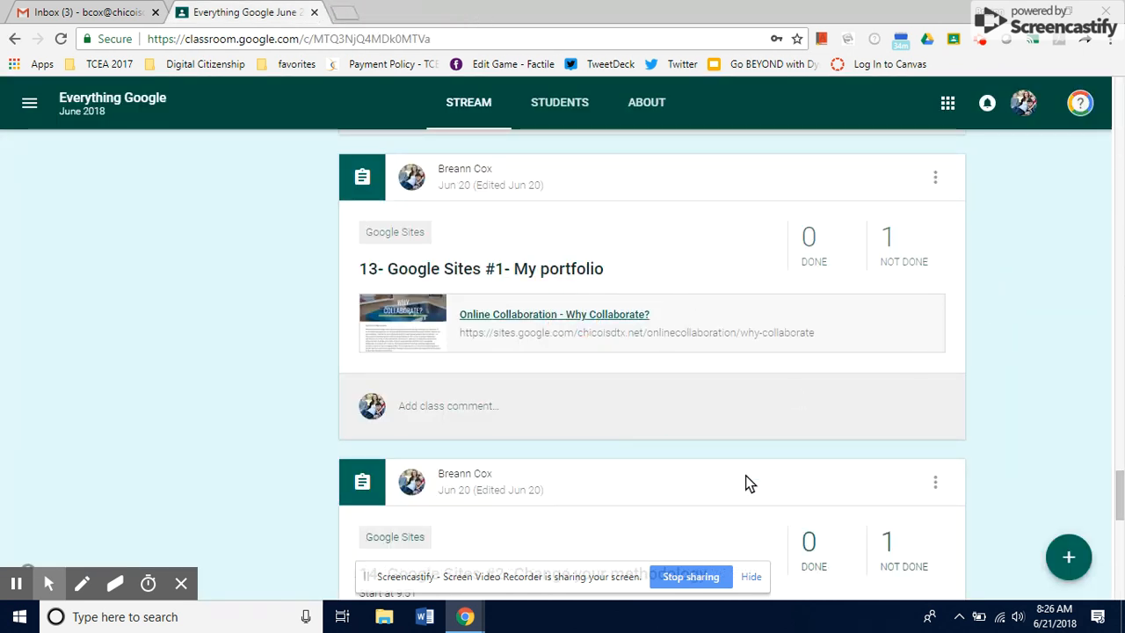
Step: Open Google Sites from the "15- Google Sites- Create a Portfolio" assignment and create a new blank site
{"action": "left_click_drag", "start_coordinate": [1121, 479], "coordinate": [1121, 518]}
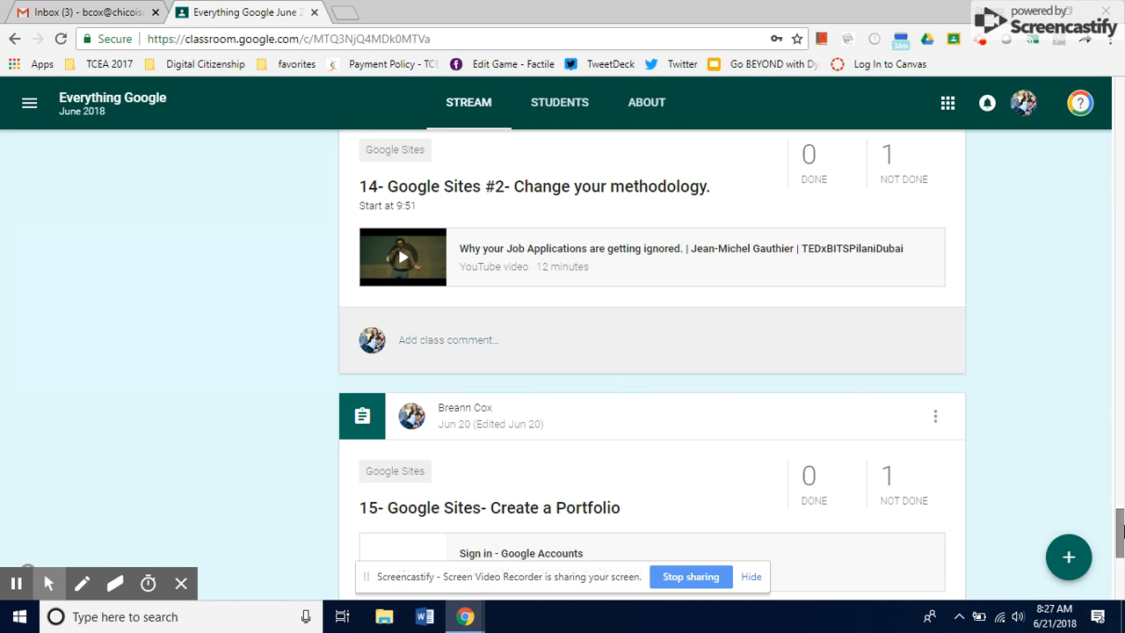
{"action": "left_click_drag", "start_coordinate": [1119, 531], "coordinate": [1121, 559]}
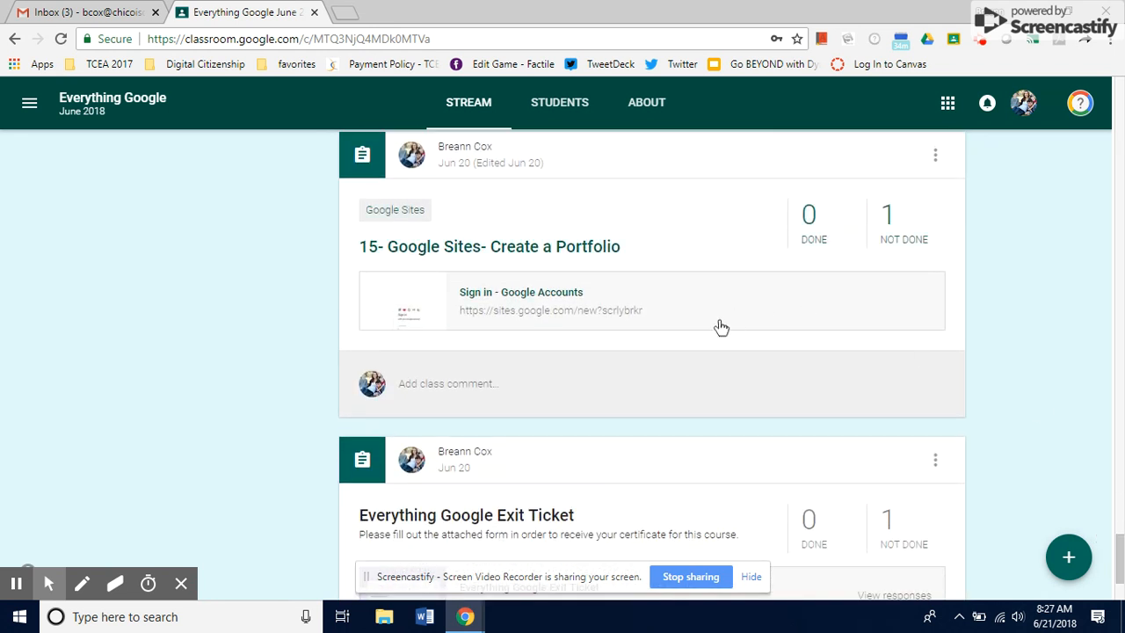
{"action": "left_click", "coordinate": [536, 293]}
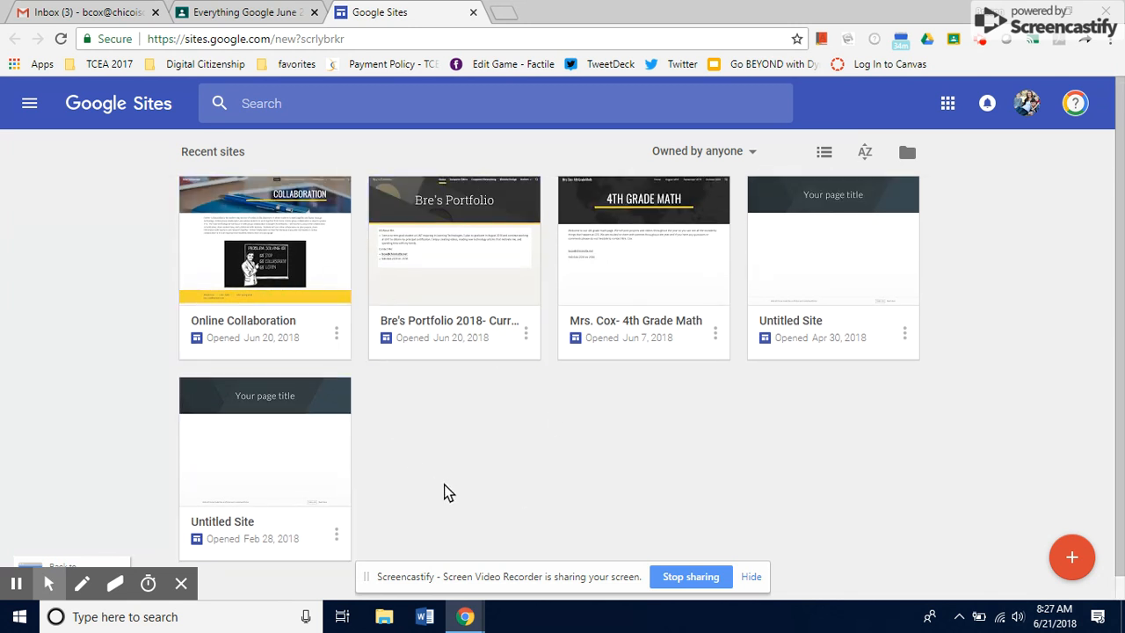
{"action": "scroll", "coordinate": [444, 484], "scroll_direction": "down", "scroll_amount": 1}
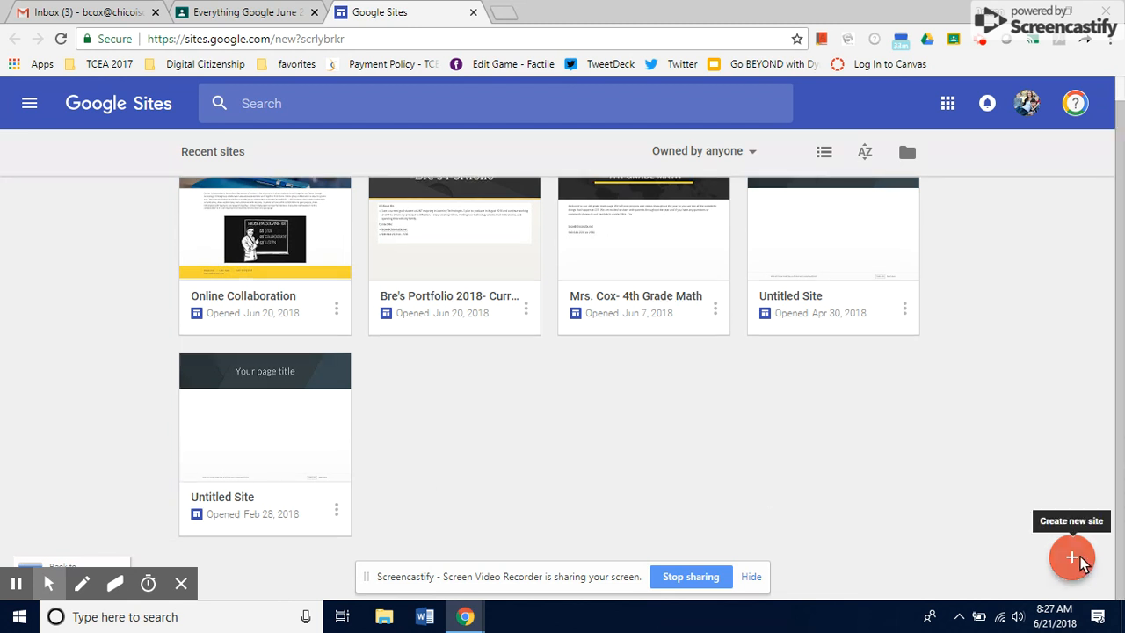
{"action": "left_click", "coordinate": [49, 592]}
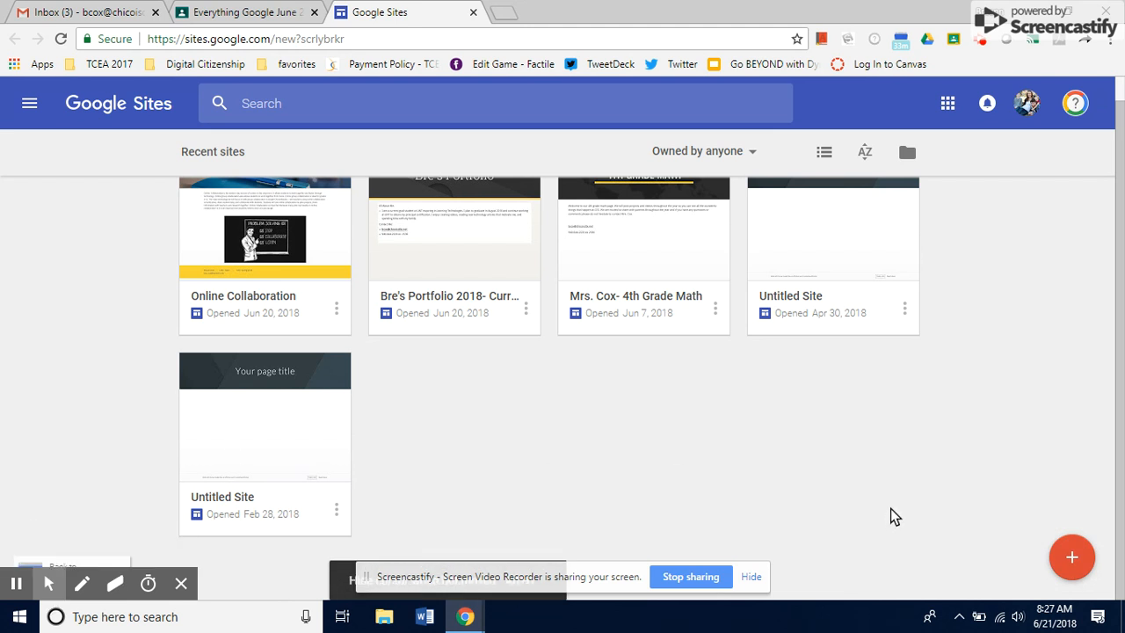
{"action": "left_click", "coordinate": [1076, 561]}
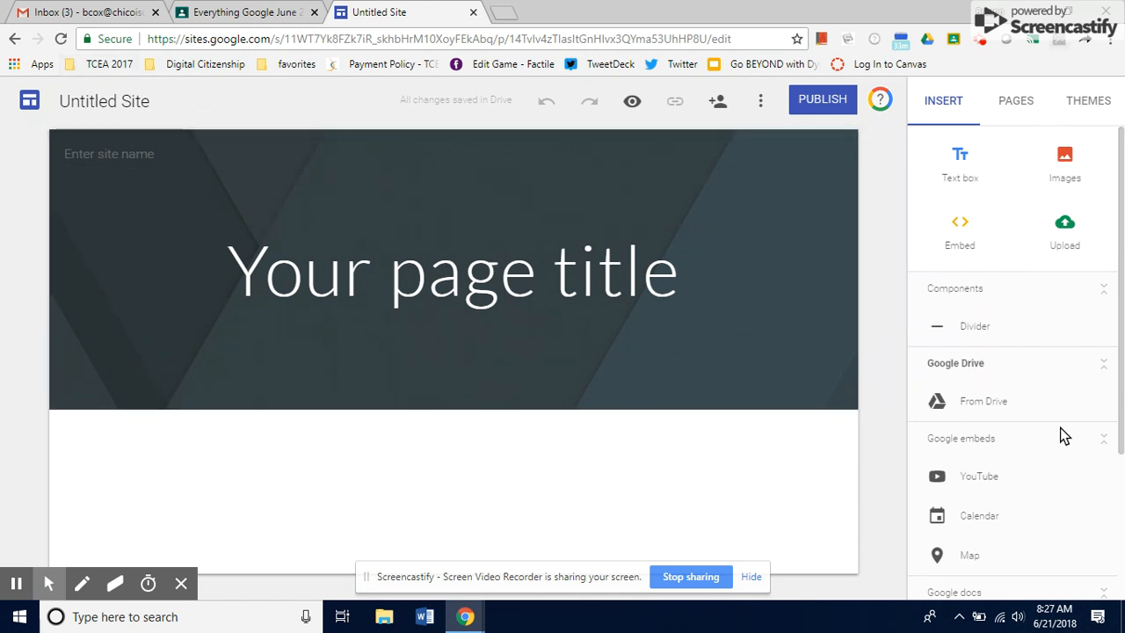
Step: Enter the site owner's full name as the page title, the site document name and the site name in the header
{"action": "left_click", "coordinate": [496, 277]}
{"action": "type", "text": "Breann Cox"}
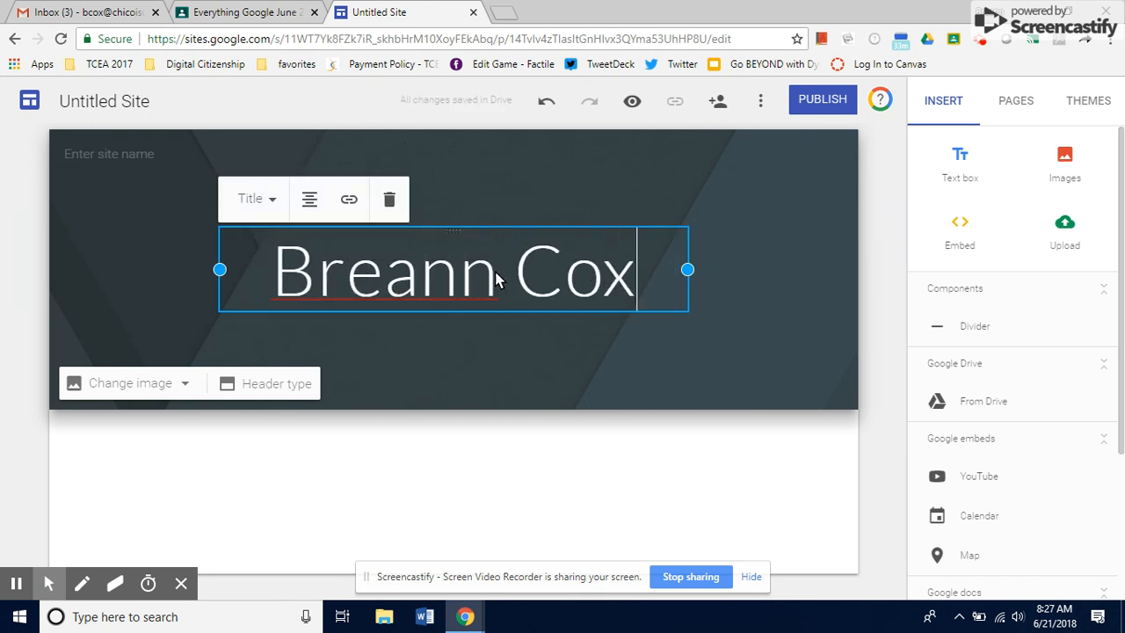
{"action": "left_click", "coordinate": [113, 101]}
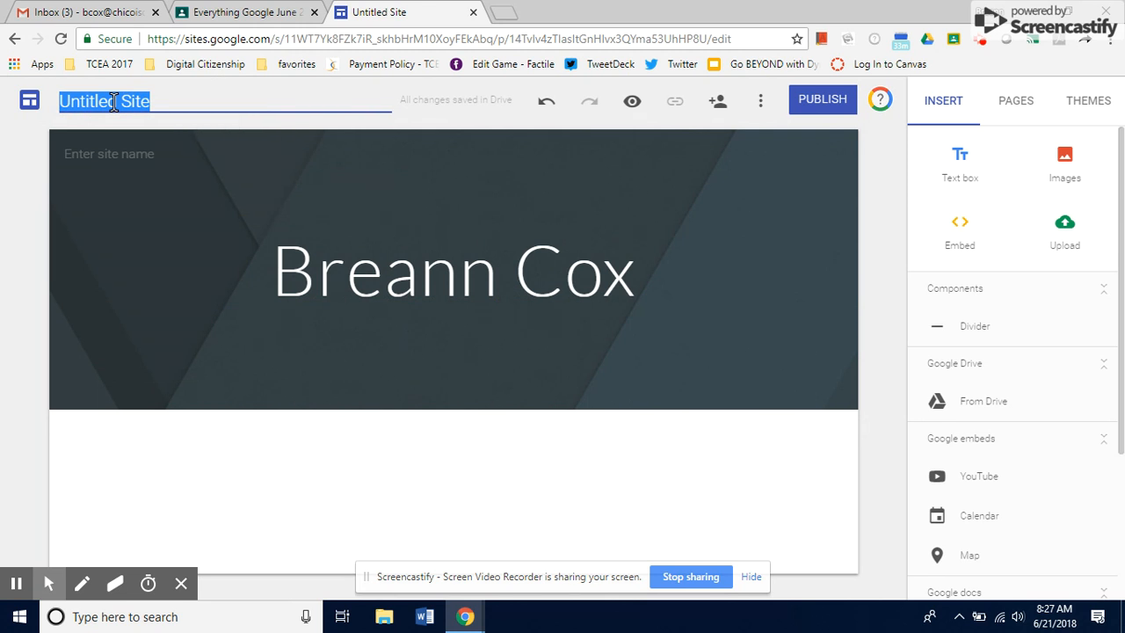
{"action": "key", "text": "BackSpace"}
{"action": "type", "text": "Breann Cox"}
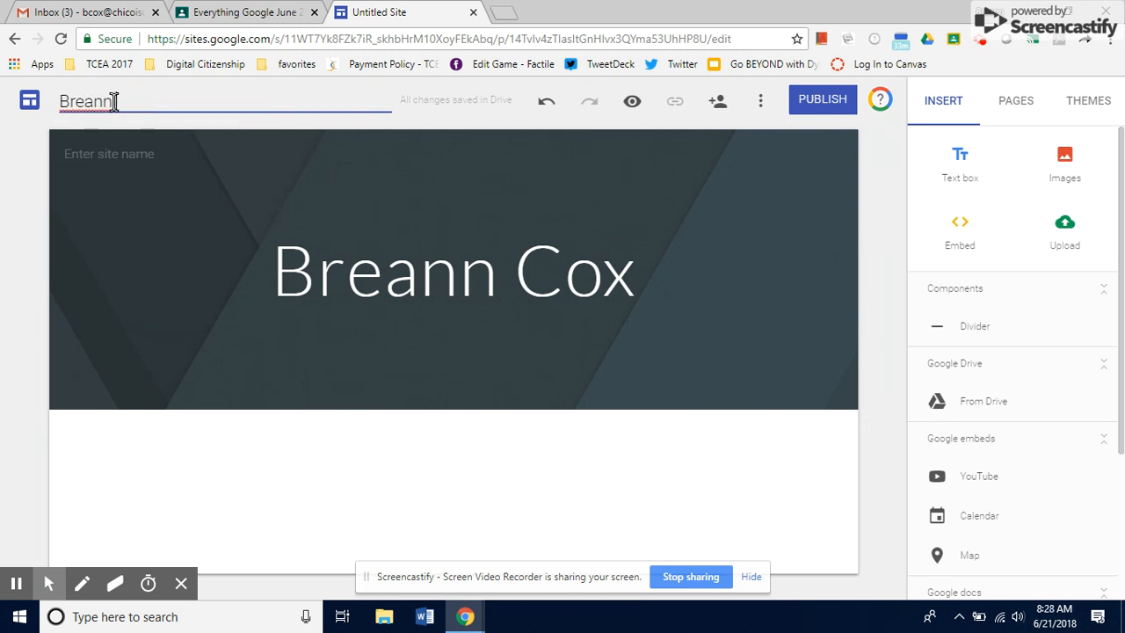
{"action": "left_click", "coordinate": [113, 154]}
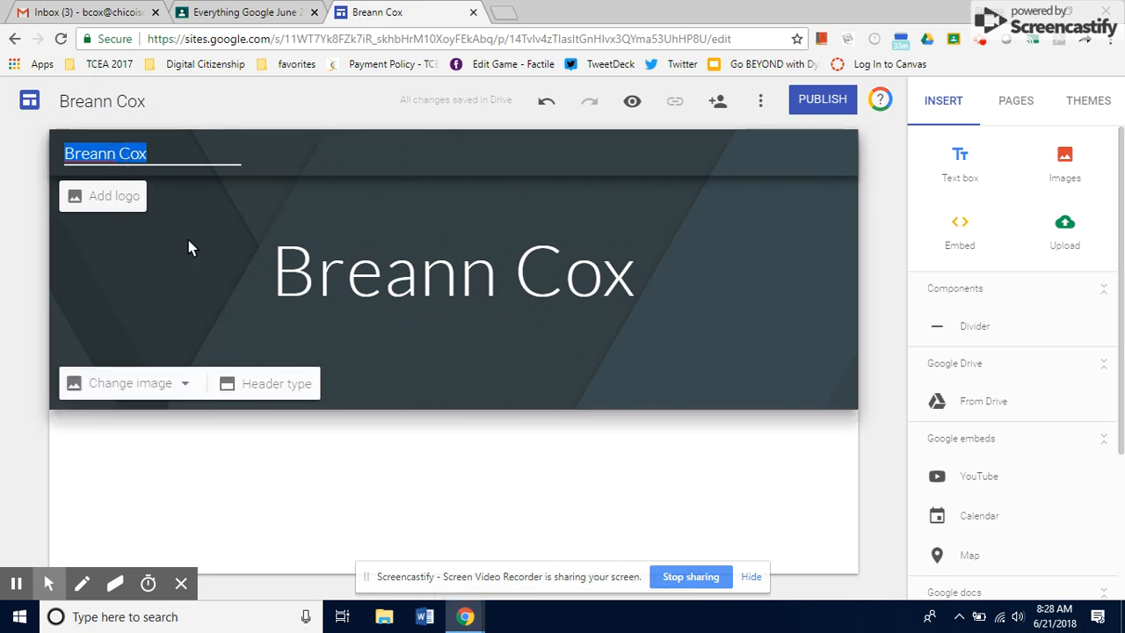
Step: Try the Title only, Cover and Large banner header types on the page header, and return it to Banner
{"action": "mouse_move", "coordinate": [474, 303]}
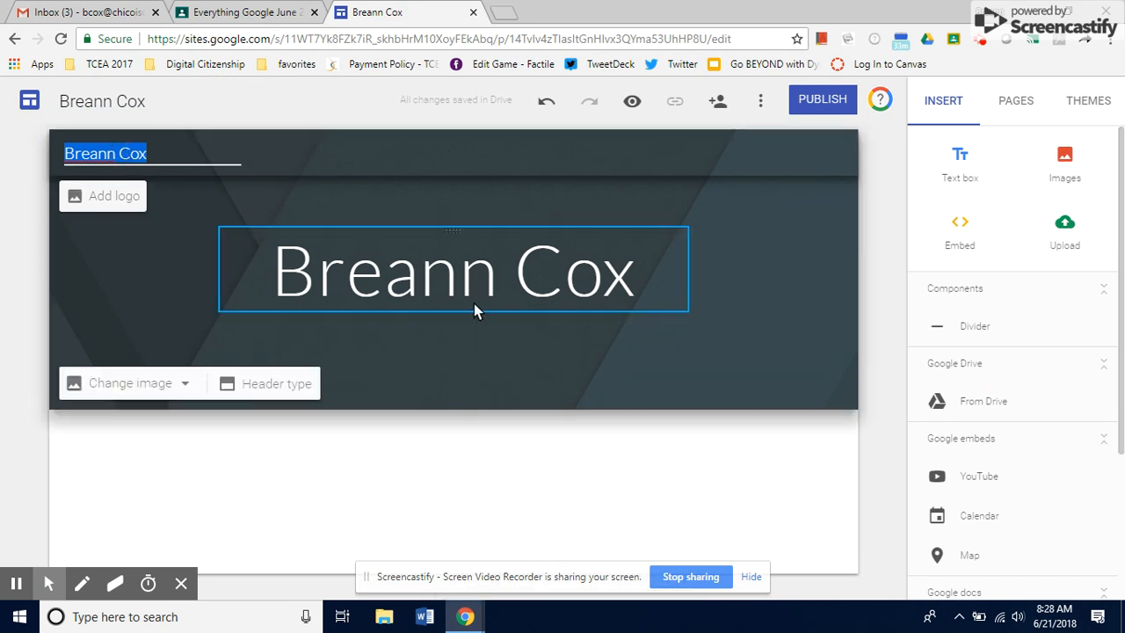
{"action": "left_click", "coordinate": [185, 383]}
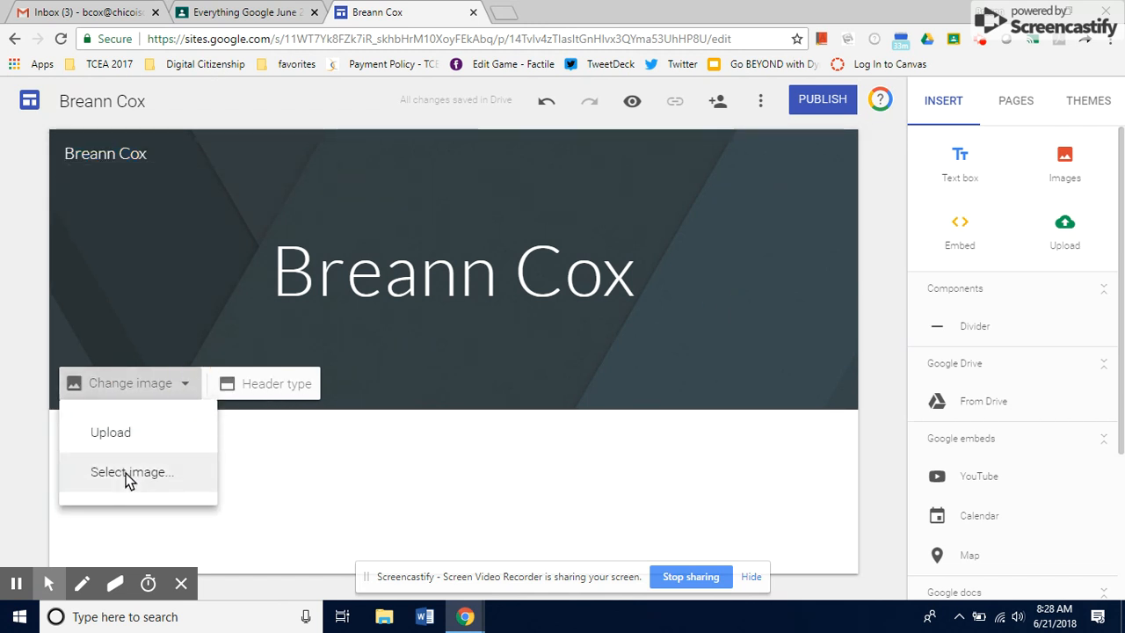
{"action": "left_click", "coordinate": [290, 387]}
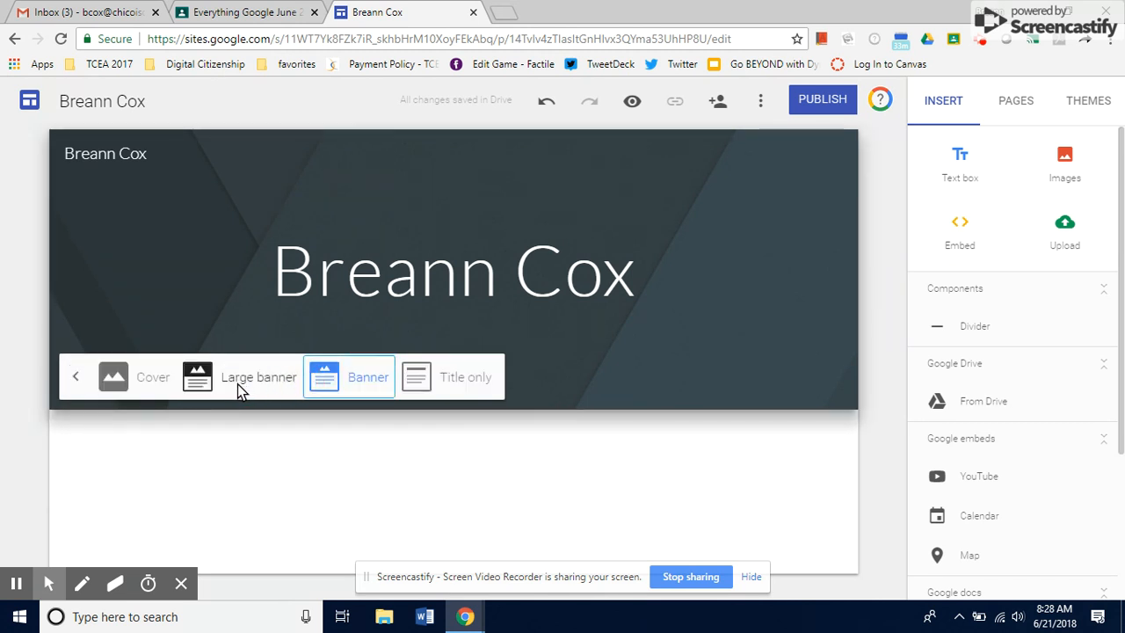
{"action": "left_click", "coordinate": [445, 376]}
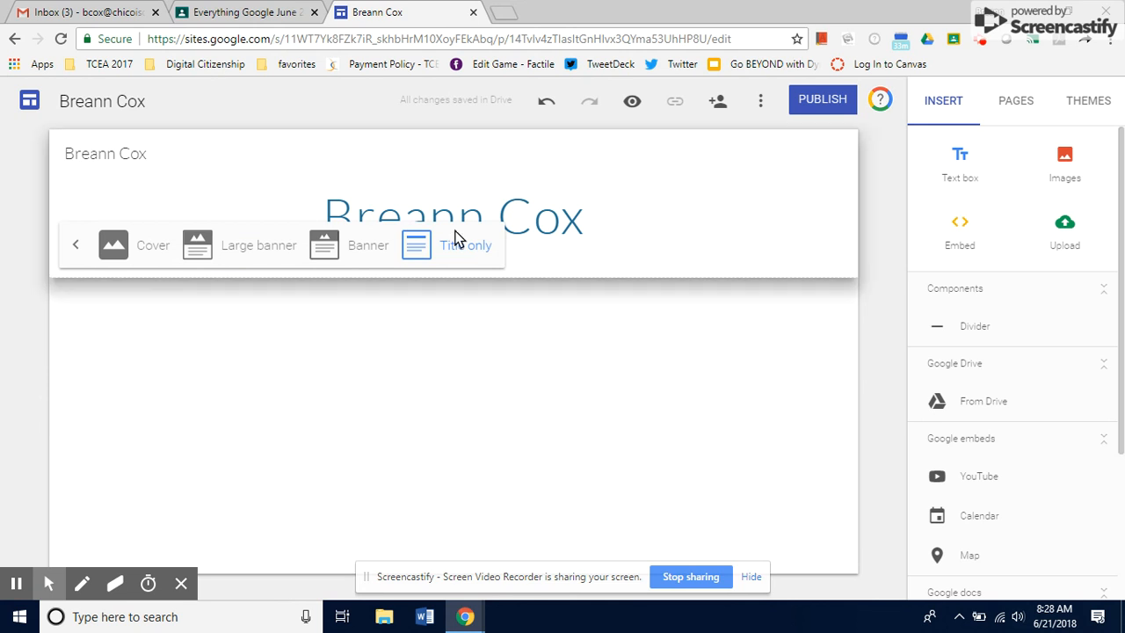
{"action": "left_click", "coordinate": [255, 248]}
{"action": "left_click", "coordinate": [115, 525]}
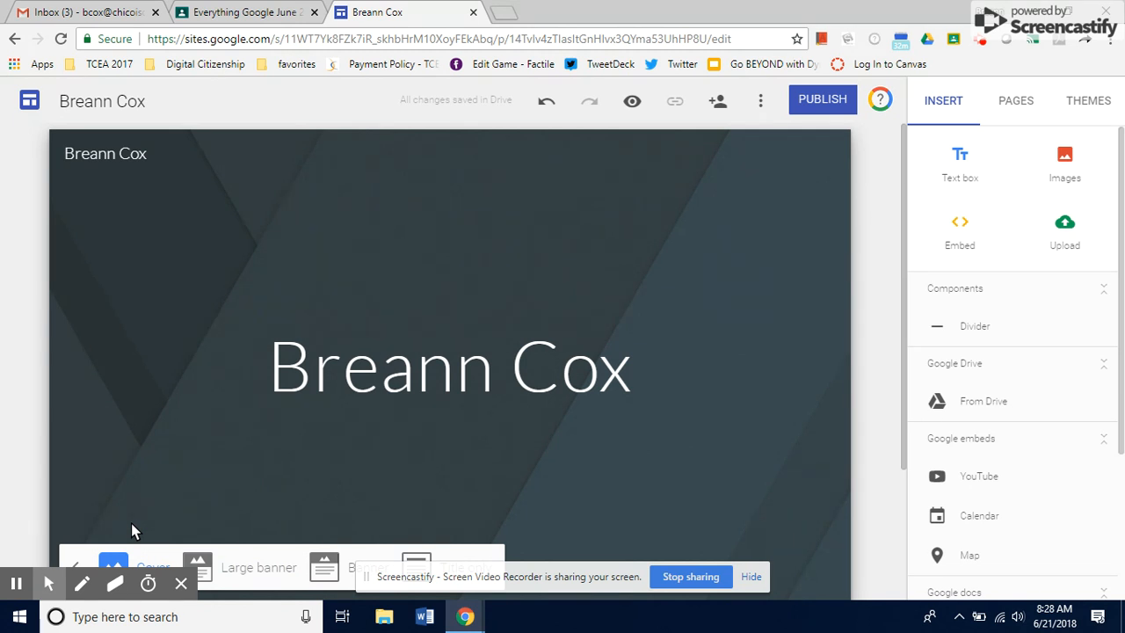
{"action": "left_click", "coordinate": [274, 567]}
{"action": "left_click", "coordinate": [362, 525]}
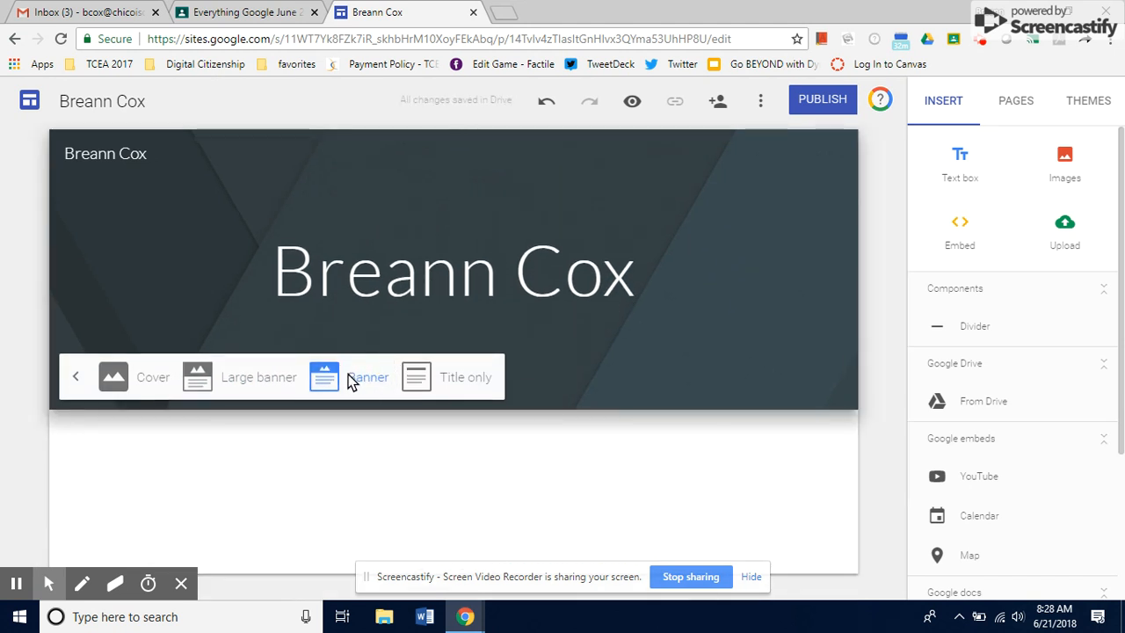
{"action": "left_click", "coordinate": [73, 376]}
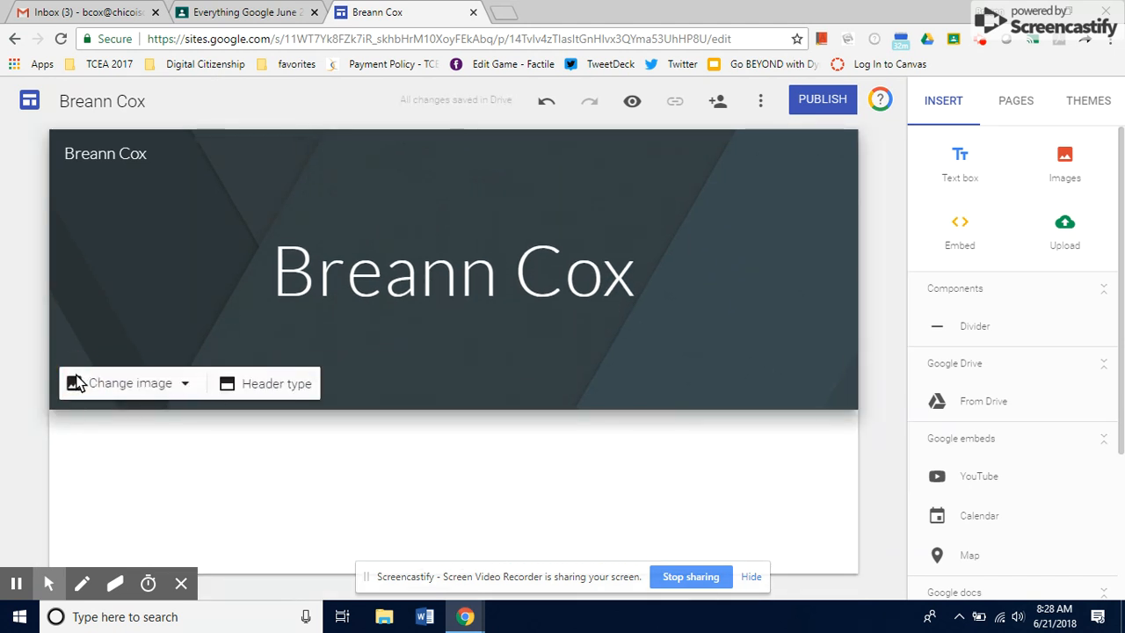
Step: Replace the header image with the pink dotted pattern from the image gallery
{"action": "left_click", "coordinate": [182, 387]}
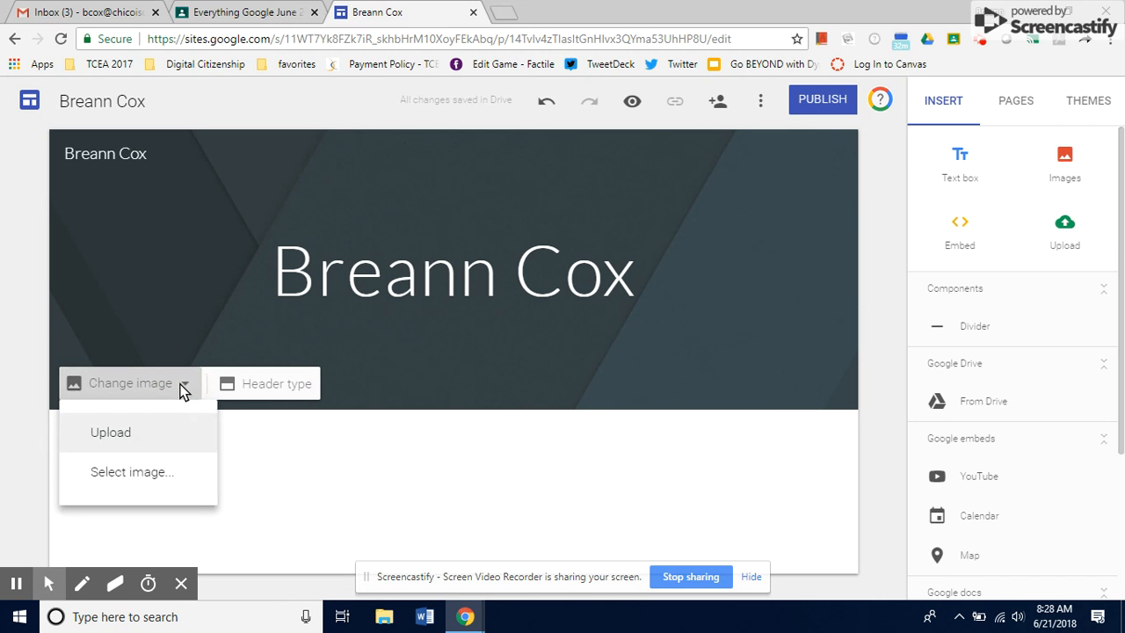
{"action": "left_click", "coordinate": [150, 471]}
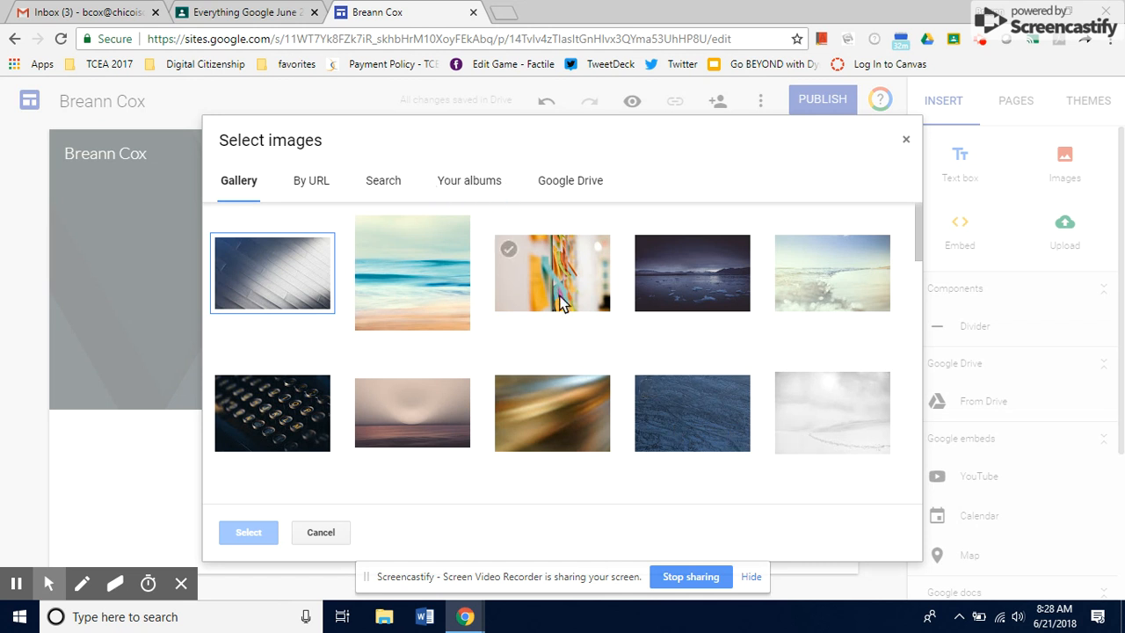
{"action": "scroll", "coordinate": [563, 396], "scroll_direction": "down", "scroll_amount": 2}
{"action": "scroll", "coordinate": [597, 386], "scroll_direction": "down", "scroll_amount": 2}
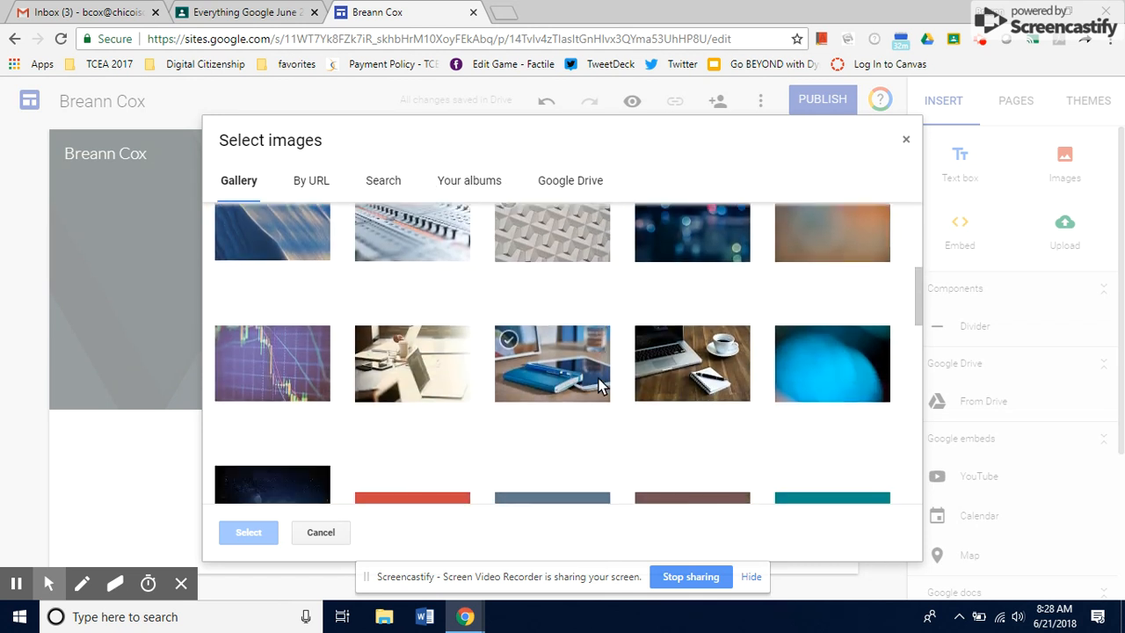
{"action": "scroll", "coordinate": [598, 386], "scroll_direction": "down", "scroll_amount": 2}
{"action": "scroll", "coordinate": [600, 385], "scroll_direction": "down", "scroll_amount": 1}
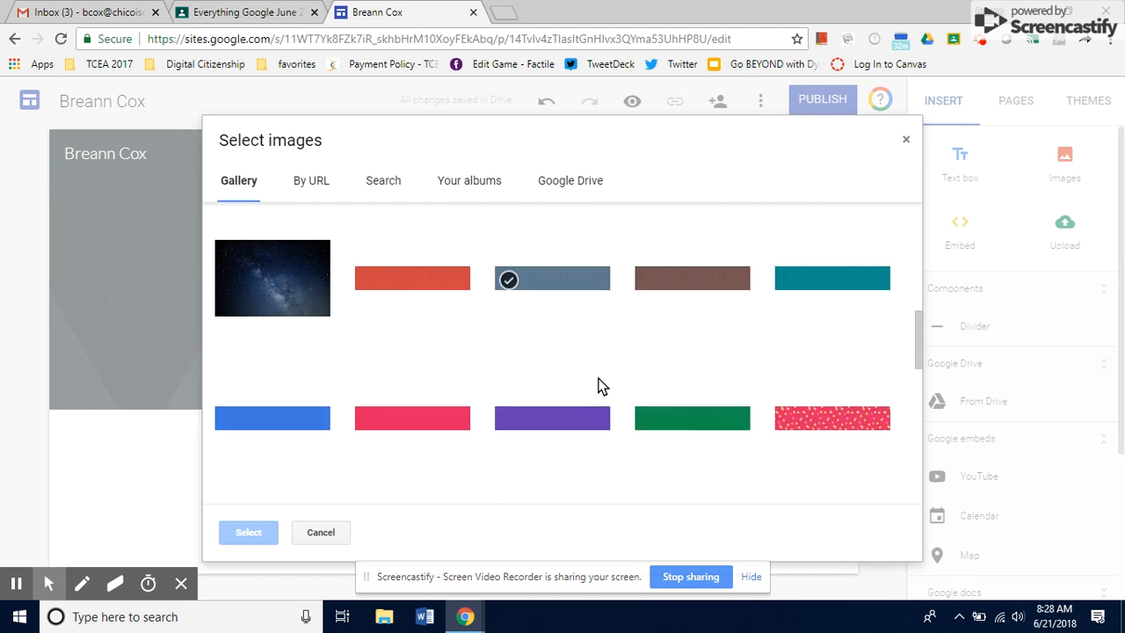
{"action": "left_click", "coordinate": [555, 258]}
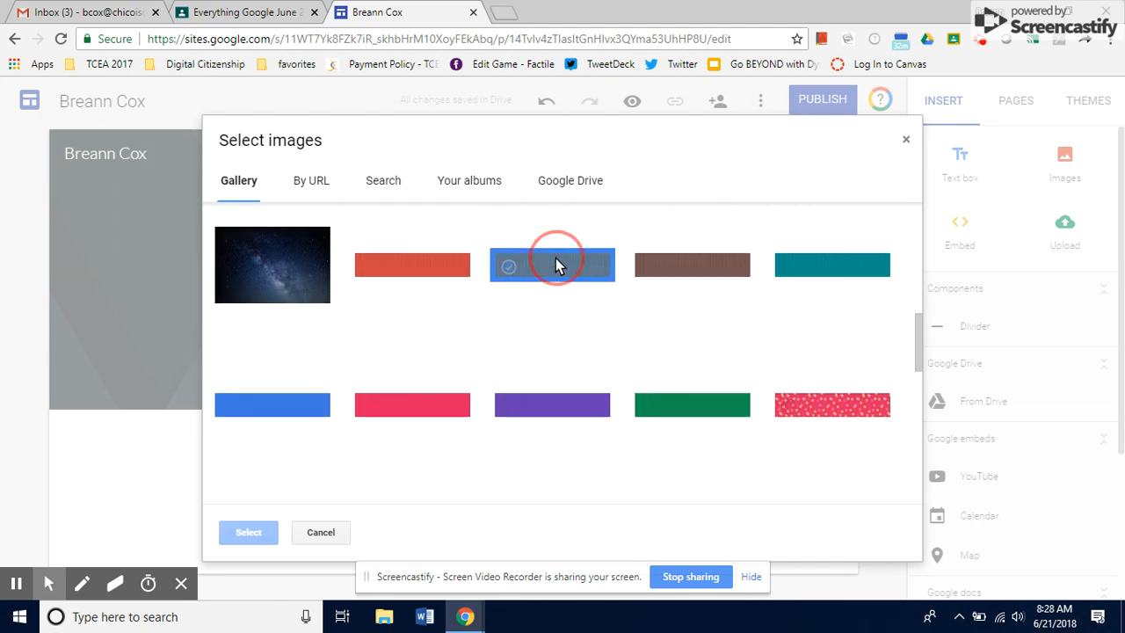
{"action": "left_click", "coordinate": [801, 406]}
{"action": "left_click", "coordinate": [251, 533]}
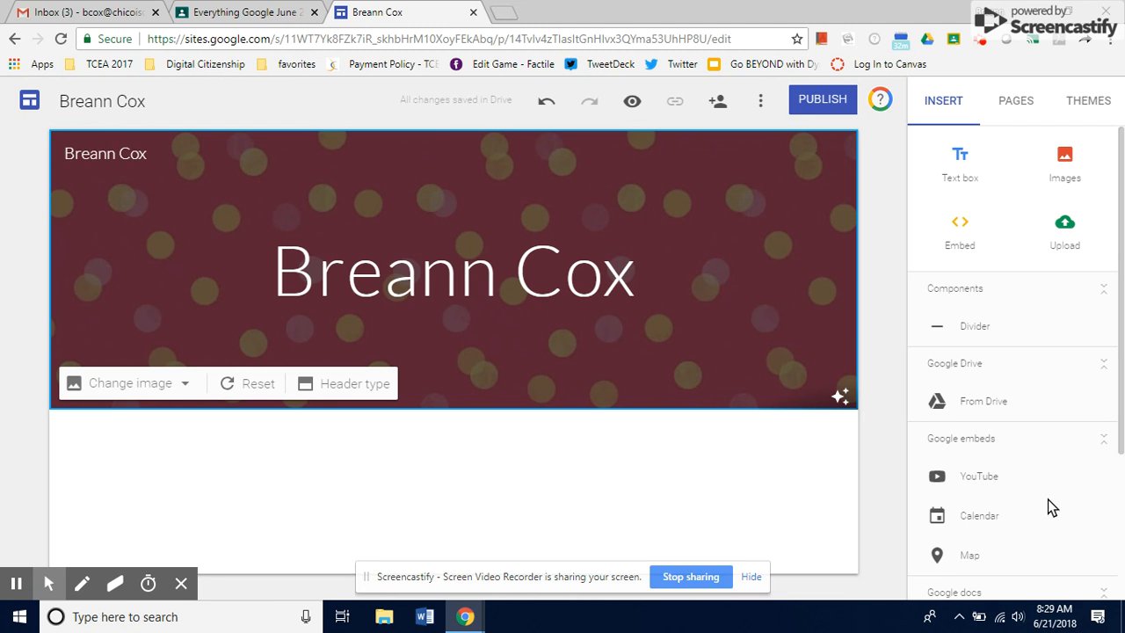
Step: Insert a text box below the header and fill it with random placeholder letters beginning "sladkjf", followed by blank lines
{"action": "left_click", "coordinate": [961, 165]}
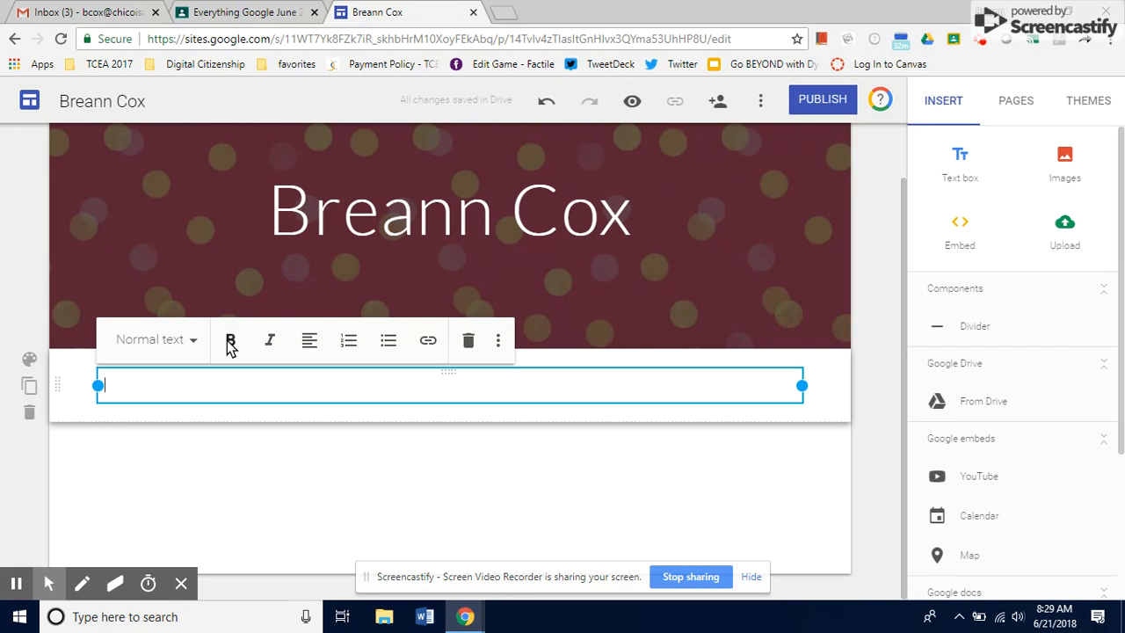
{"action": "left_click", "coordinate": [498, 343]}
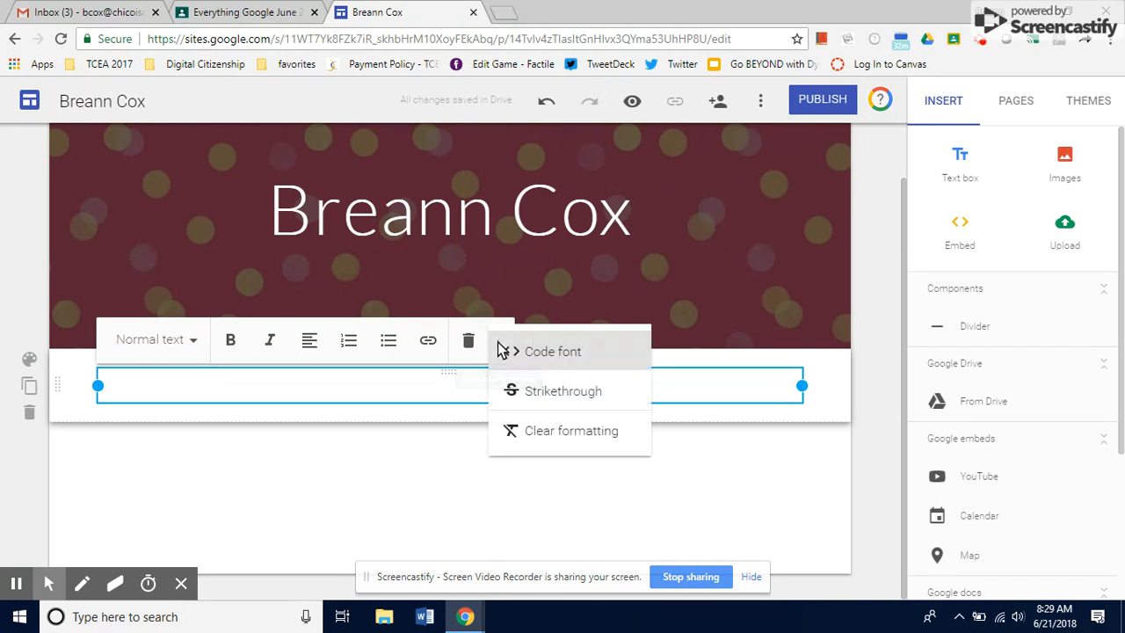
{"action": "left_click", "coordinate": [365, 394]}
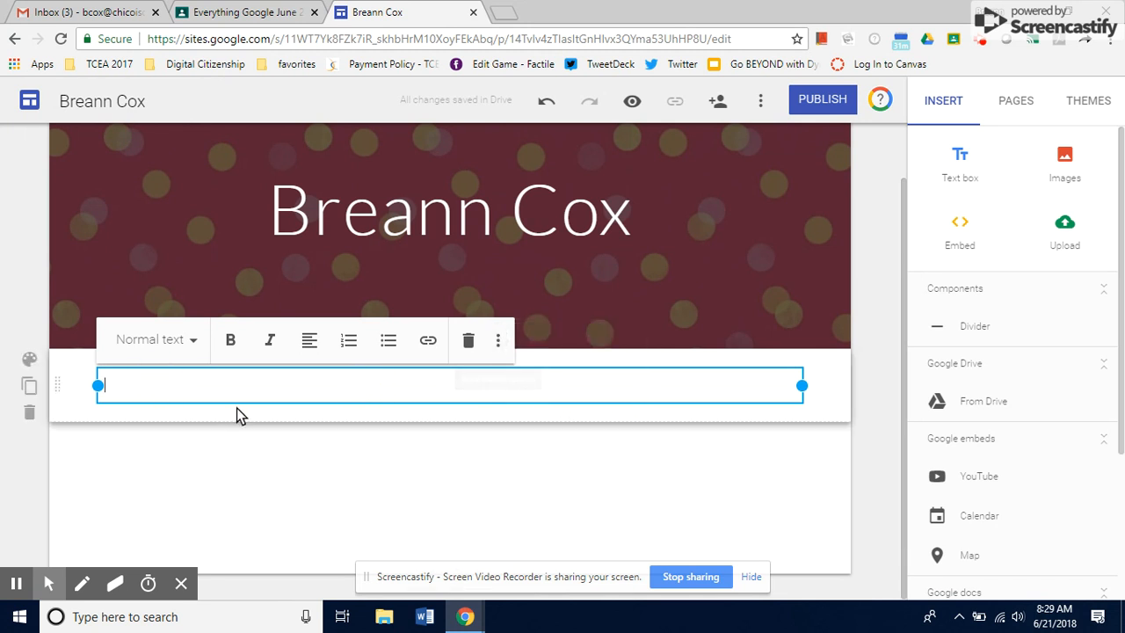
{"action": "type", "text": "sladkjfalskdjflaskjdf"}
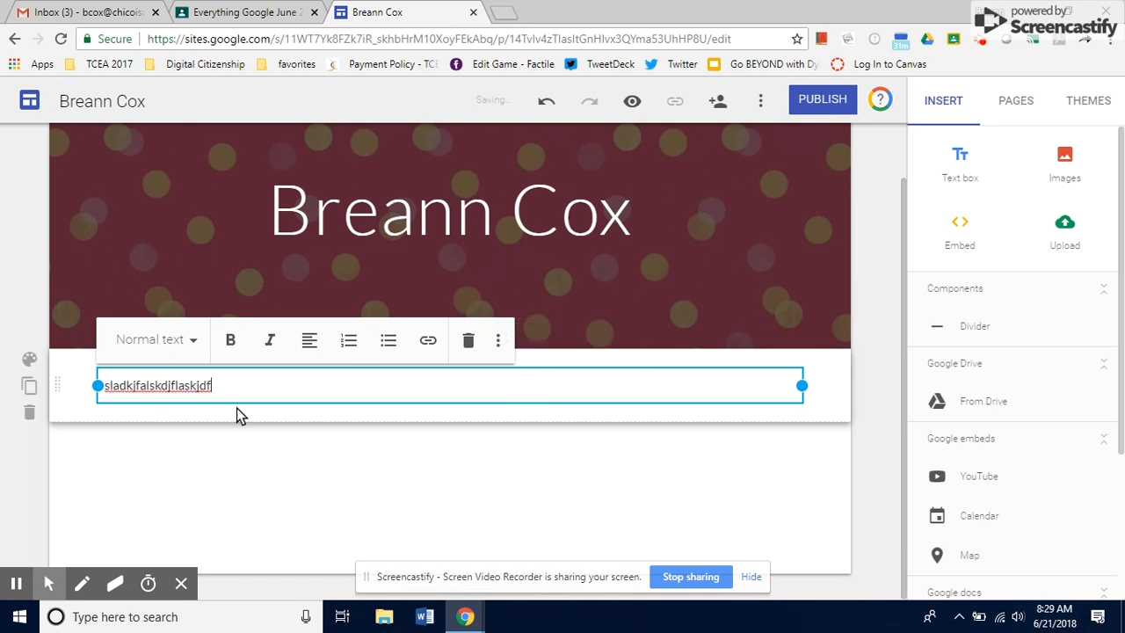
{"action": "type", "text": "laskjdflkjasdlfkjasldfkjas;ldkjfl;askdjf;laskjdlfkjas;dlfkjasldkjf"}
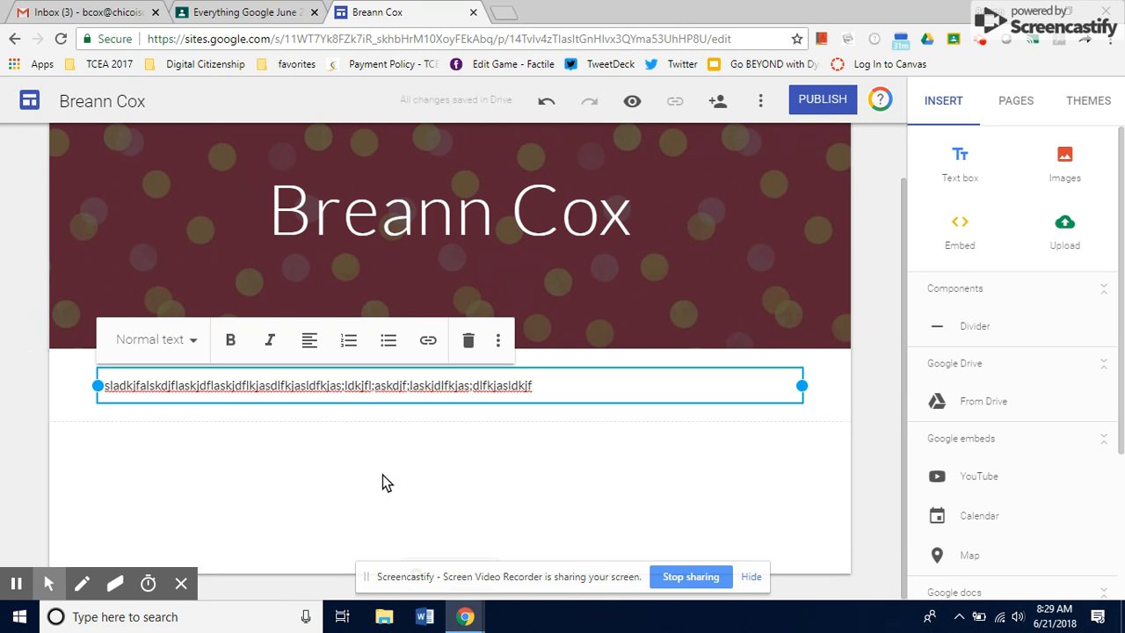
{"action": "key", "text": "Return"}
{"action": "key", "text": "Return"}
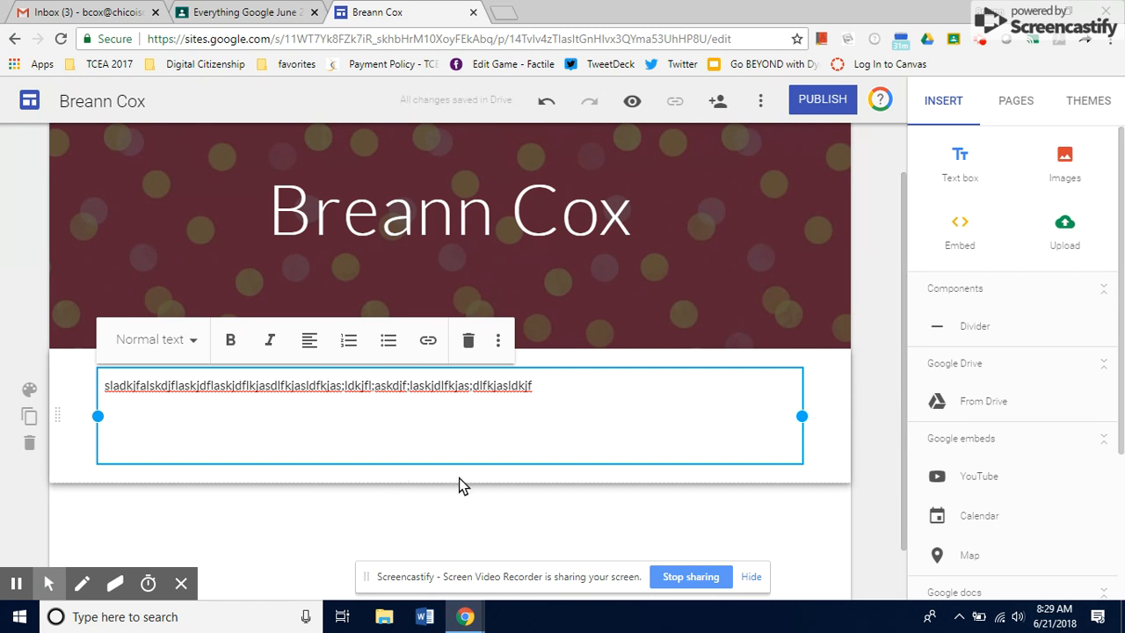
Step: Narrow the placeholder text box from its right edge to about two fifths of its width, leaving space beside it
{"action": "left_click", "coordinate": [589, 516]}
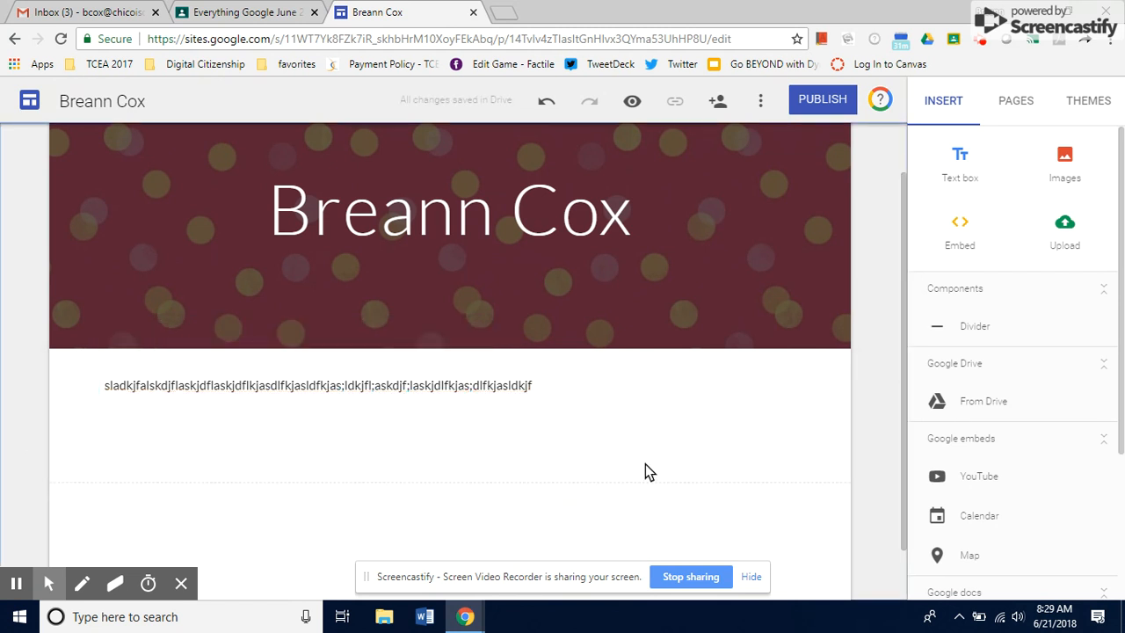
{"action": "left_click", "coordinate": [556, 409]}
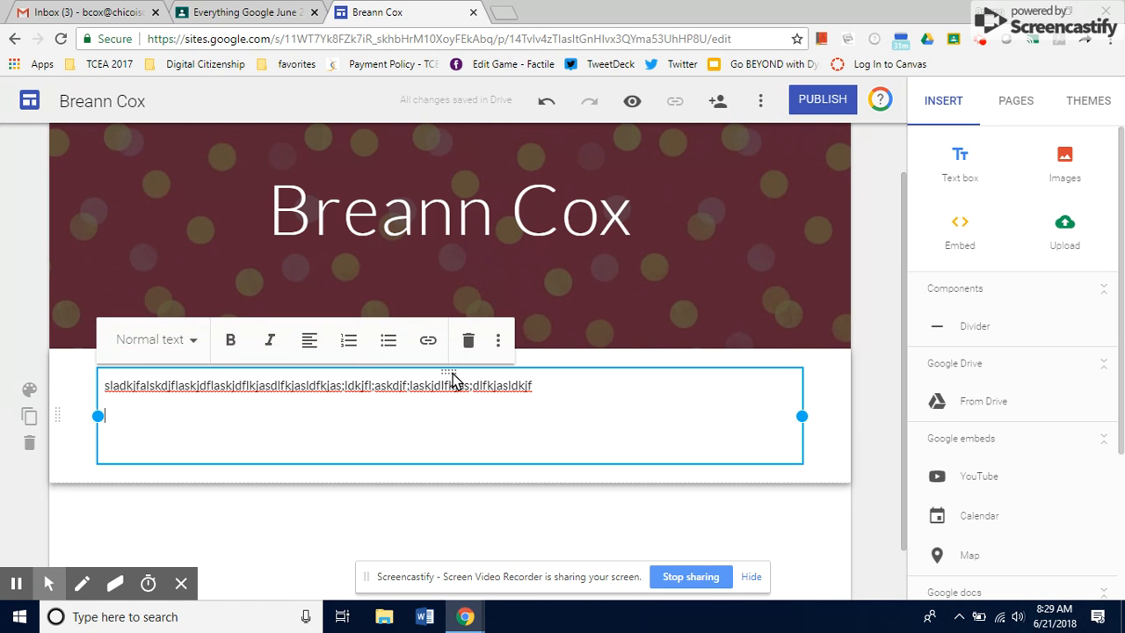
{"action": "left_click_drag", "start_coordinate": [447, 372], "coordinate": [454, 393]}
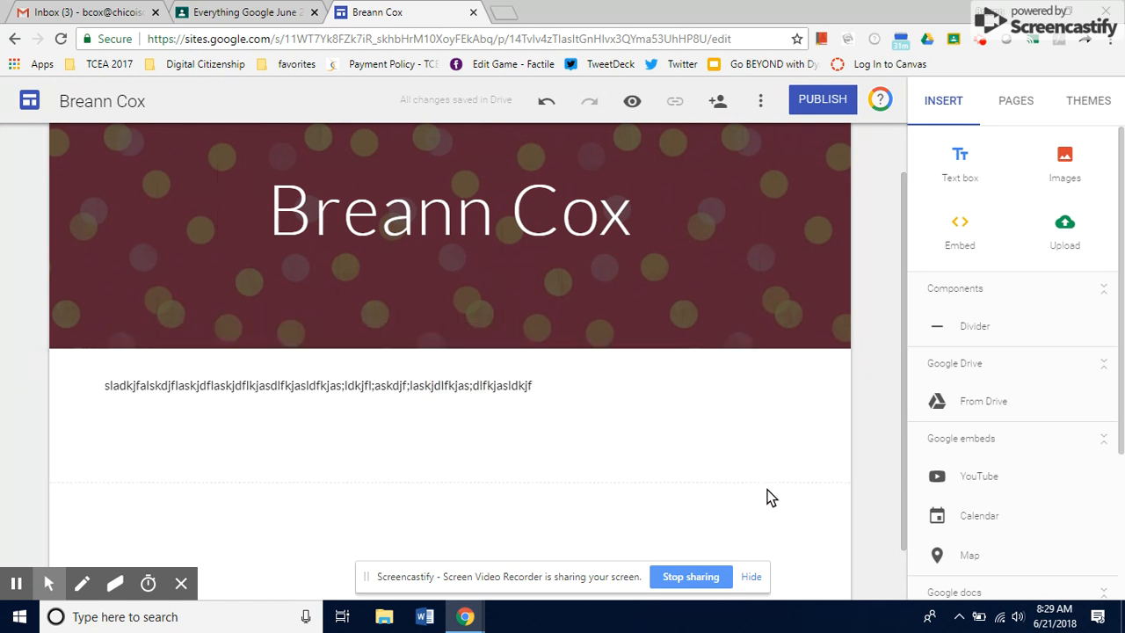
{"action": "left_click", "coordinate": [768, 447]}
{"action": "left_click_drag", "start_coordinate": [799, 419], "coordinate": [394, 426]}
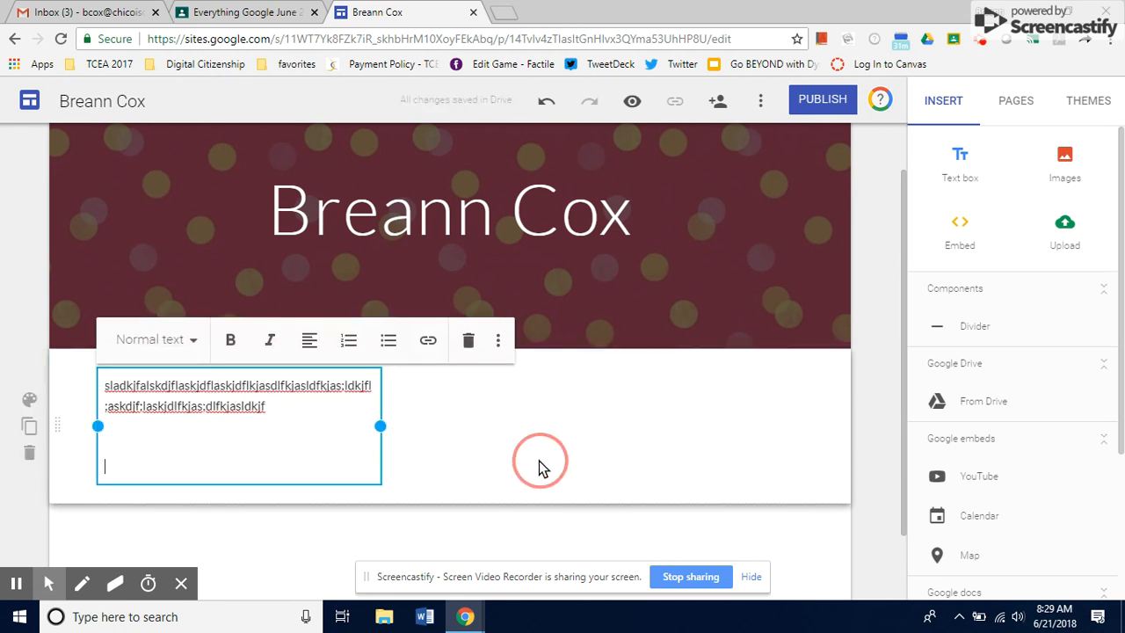
{"action": "left_click", "coordinate": [494, 430]}
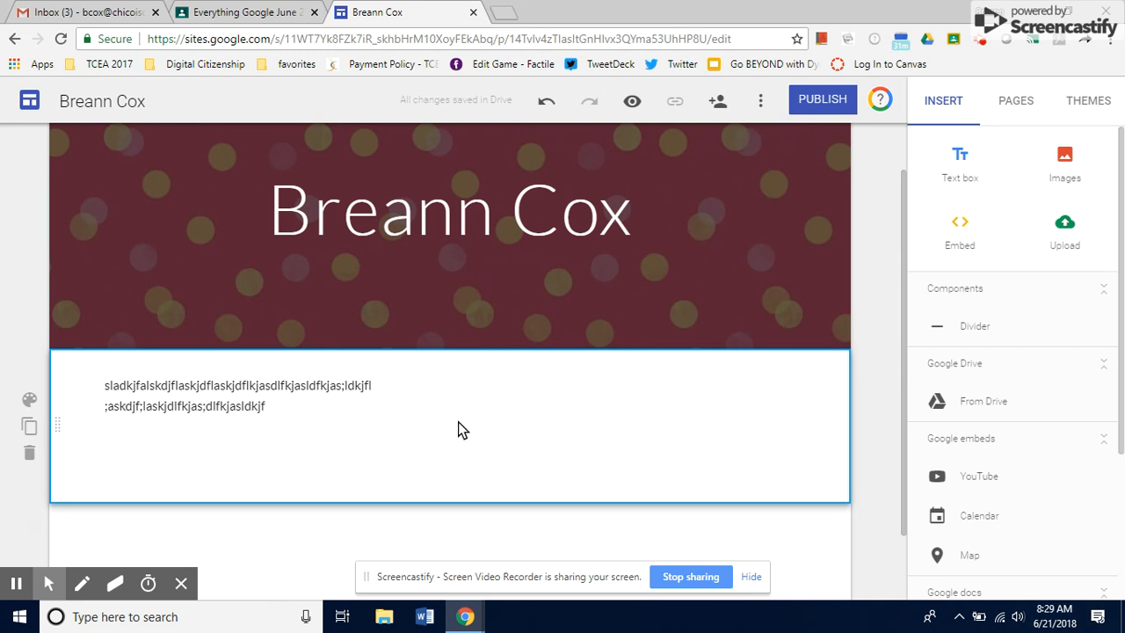
Step: Browse the My Drive pictures in the image picker and search Google images for "cats"
{"action": "left_click", "coordinate": [1068, 167]}
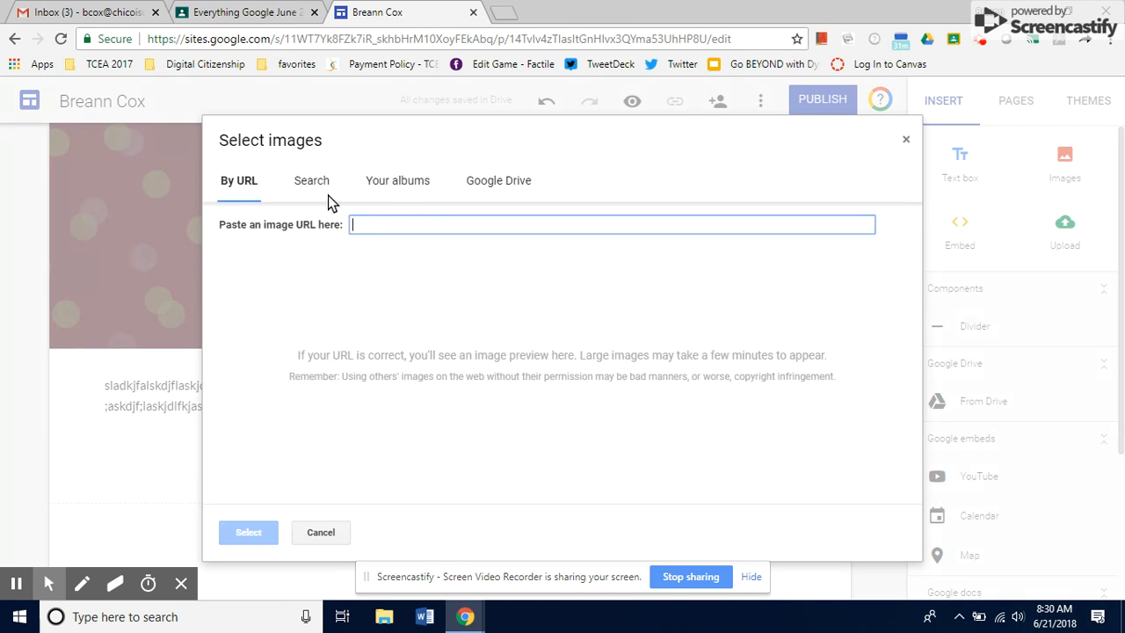
{"action": "left_click", "coordinate": [473, 185]}
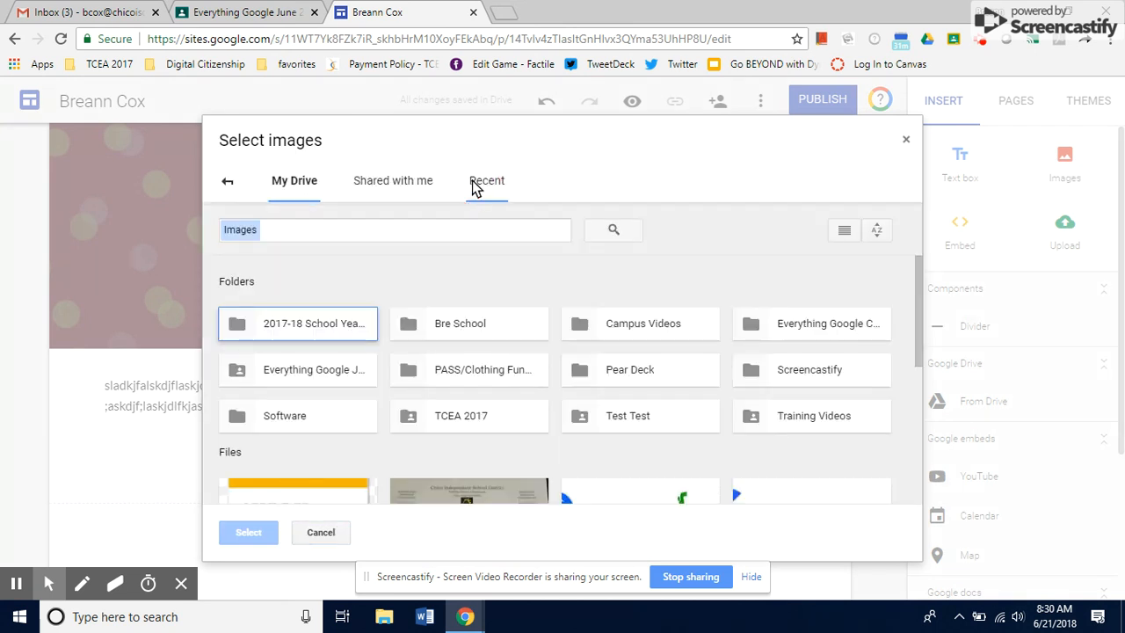
{"action": "scroll", "coordinate": [503, 354], "scroll_direction": "down", "scroll_amount": 2}
{"action": "scroll", "coordinate": [503, 362], "scroll_direction": "down", "scroll_amount": 1}
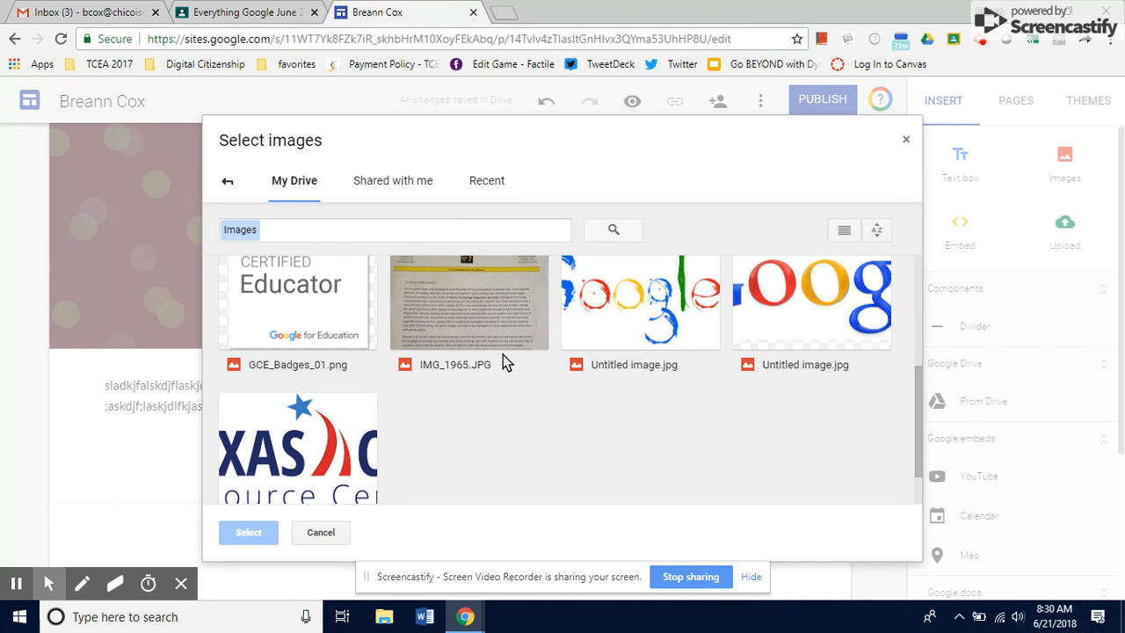
{"action": "scroll", "coordinate": [502, 354], "scroll_direction": "up", "scroll_amount": 3}
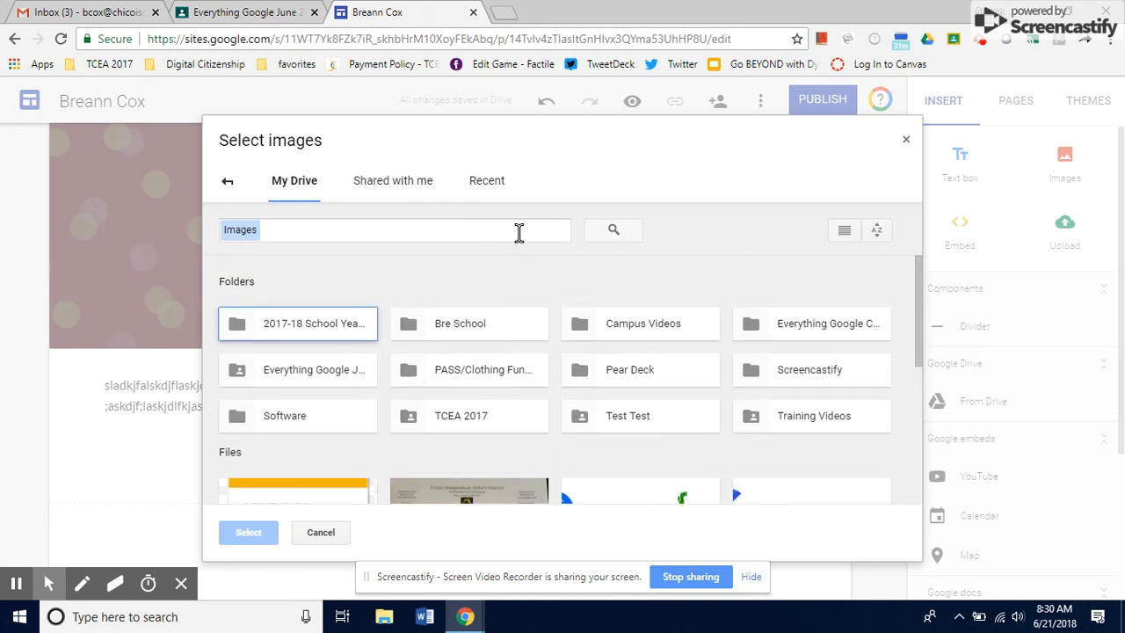
{"action": "scroll", "coordinate": [465, 378], "scroll_direction": "down", "scroll_amount": 2}
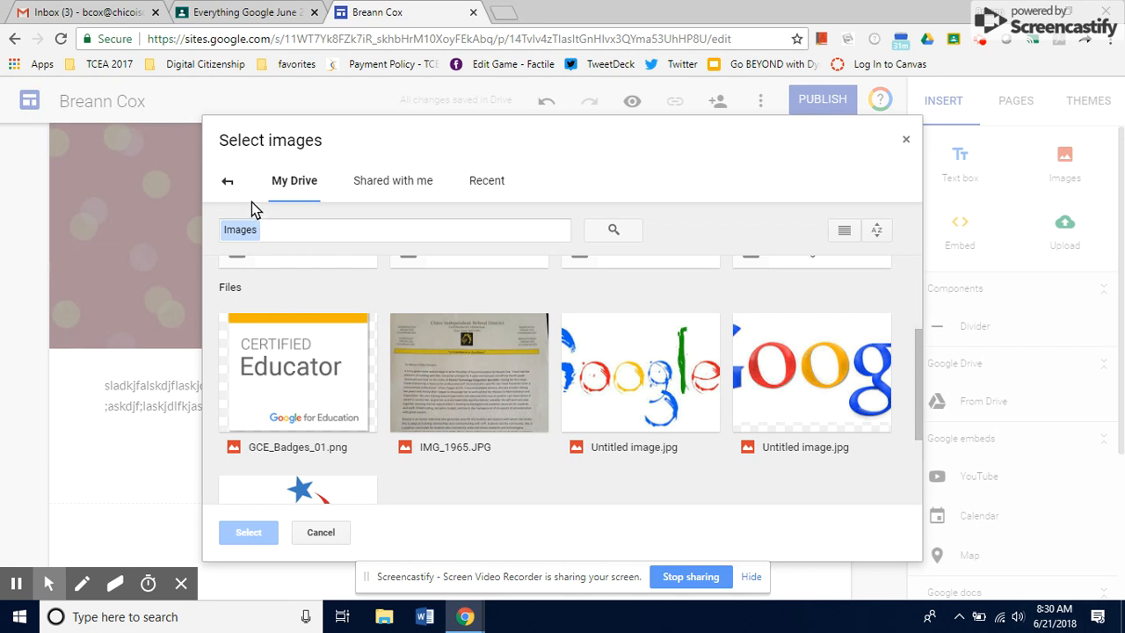
{"action": "left_click", "coordinate": [228, 184]}
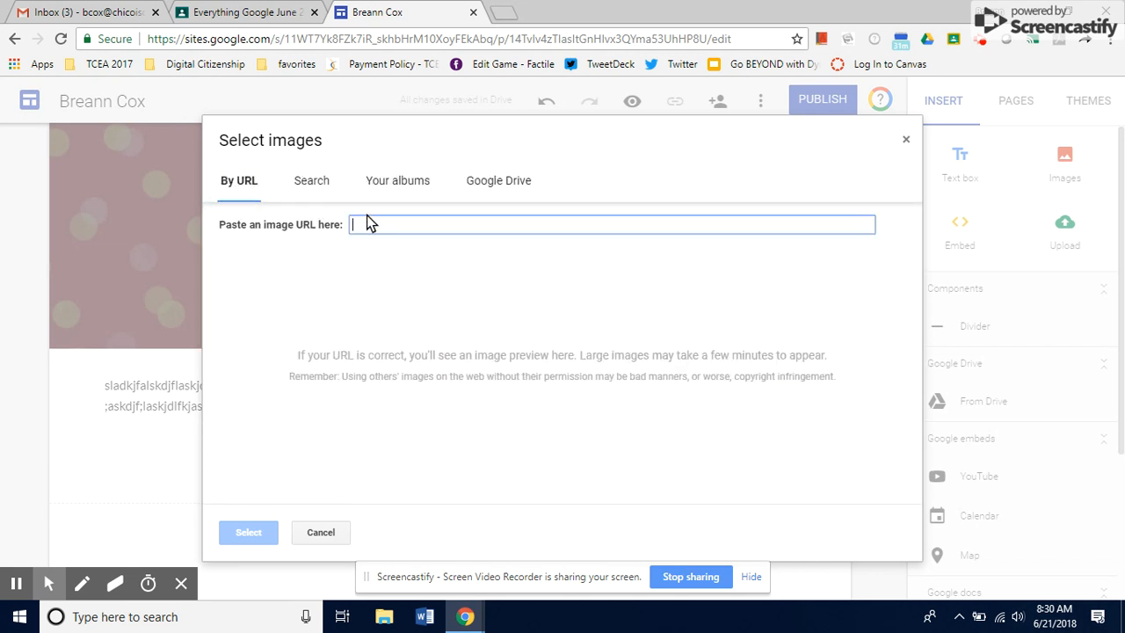
{"action": "type", "text": "cats"}
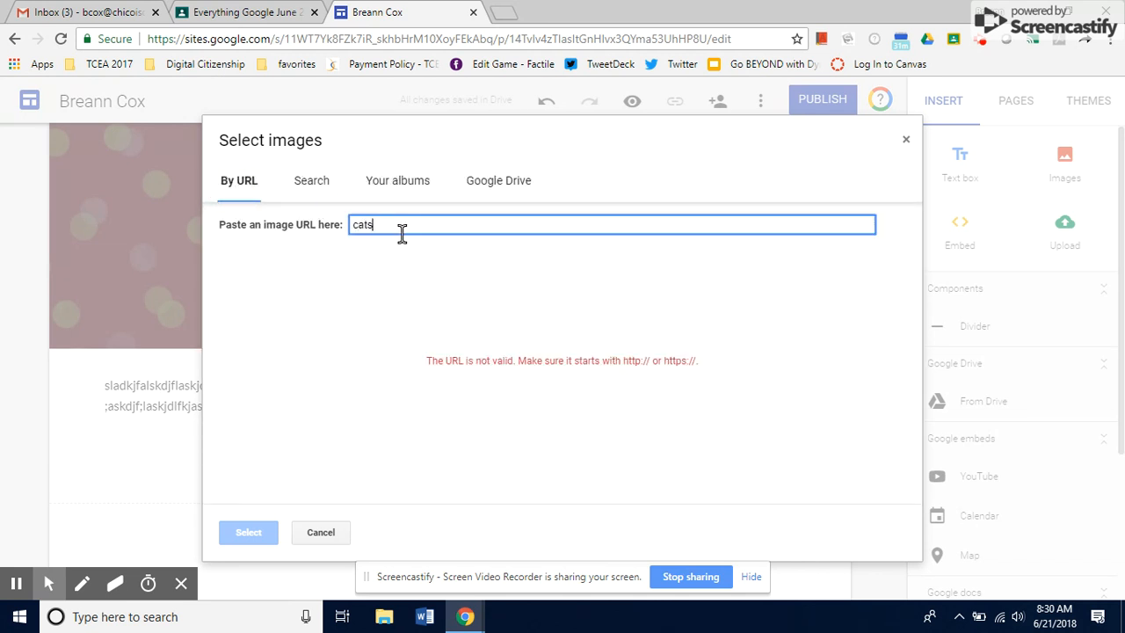
{"action": "left_click", "coordinate": [320, 180]}
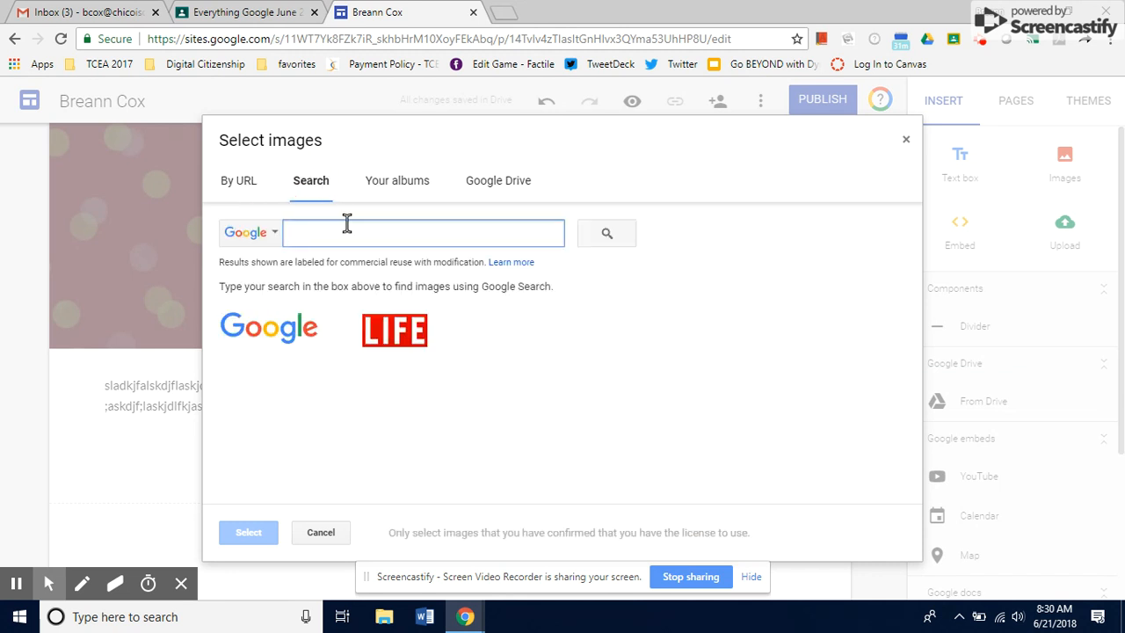
{"action": "type", "text": "cats"}
{"action": "key", "text": "Return"}
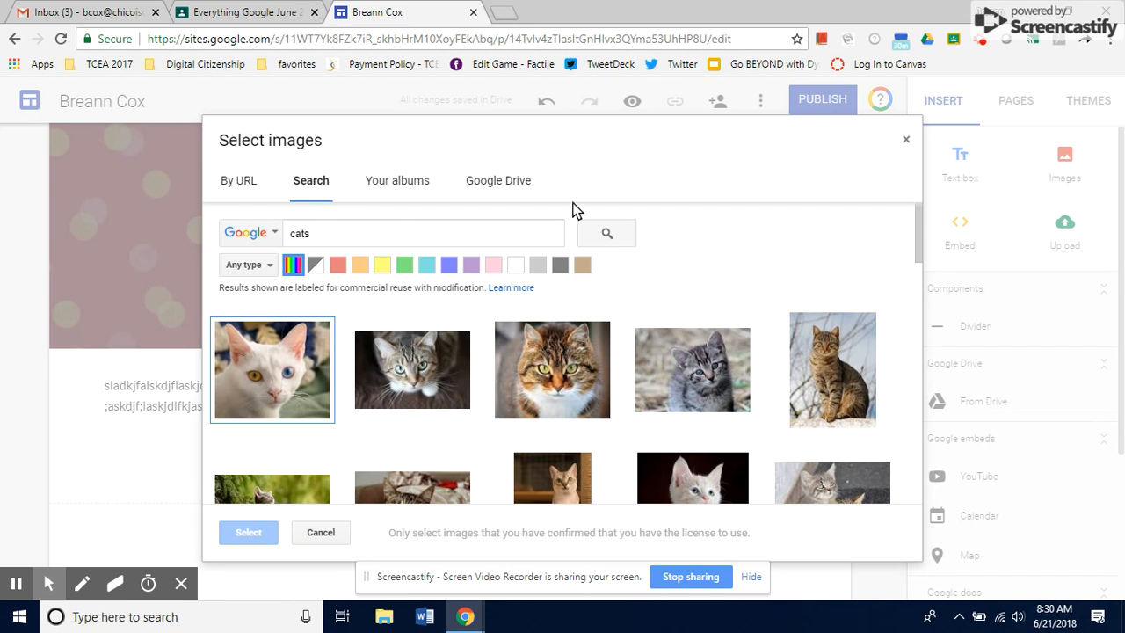
Step: Insert the hand-painted Google logo picture, Untitled image.jpg, from My Drive onto the page
{"action": "left_click", "coordinate": [525, 182]}
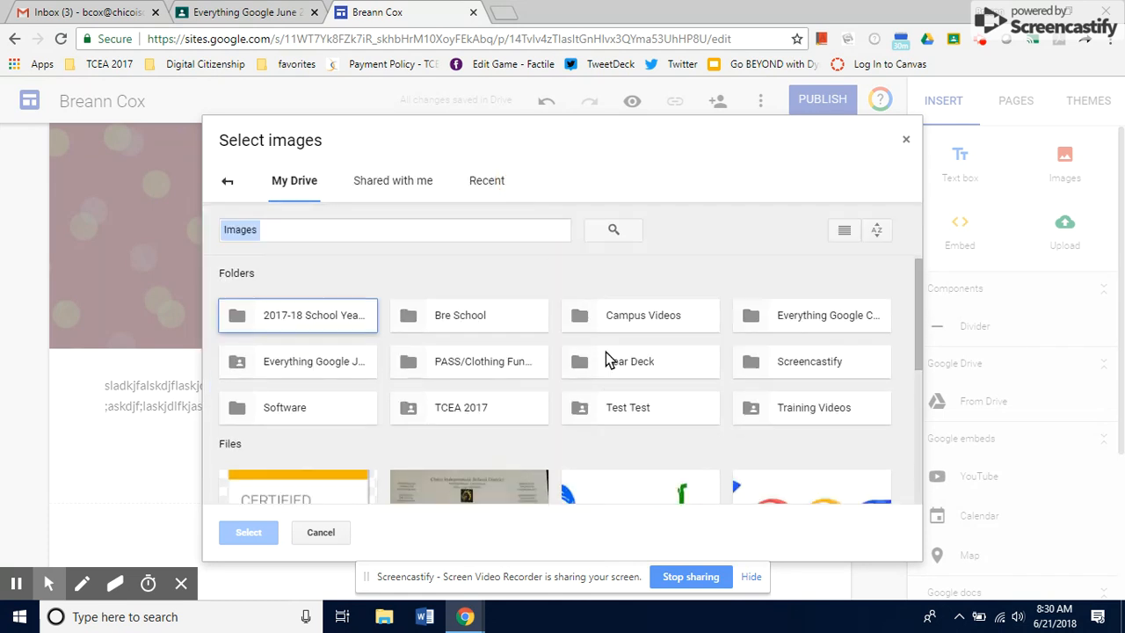
{"action": "scroll", "coordinate": [605, 352], "scroll_direction": "down", "scroll_amount": 3}
{"action": "scroll", "coordinate": [616, 383], "scroll_direction": "up", "scroll_amount": 1}
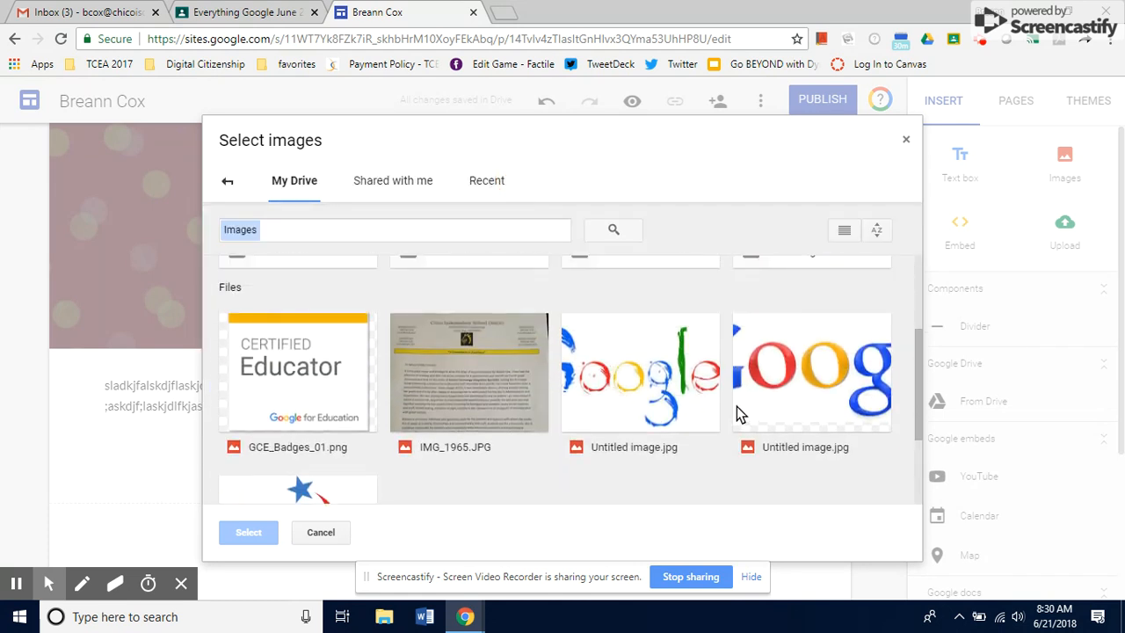
{"action": "left_click", "coordinate": [632, 386]}
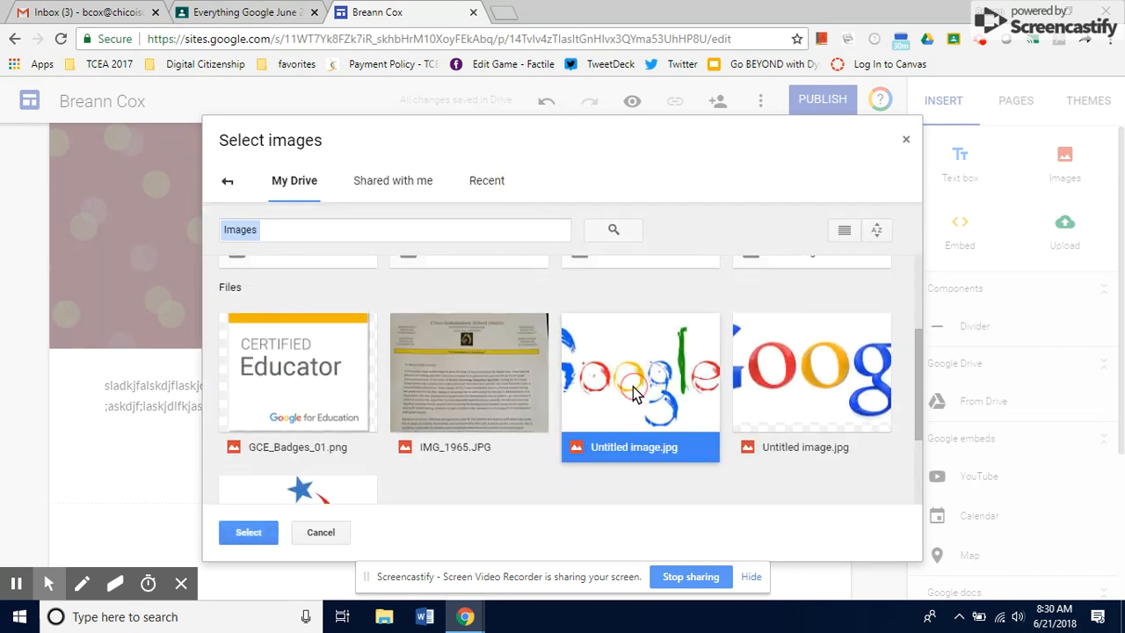
{"action": "left_click", "coordinate": [247, 534]}
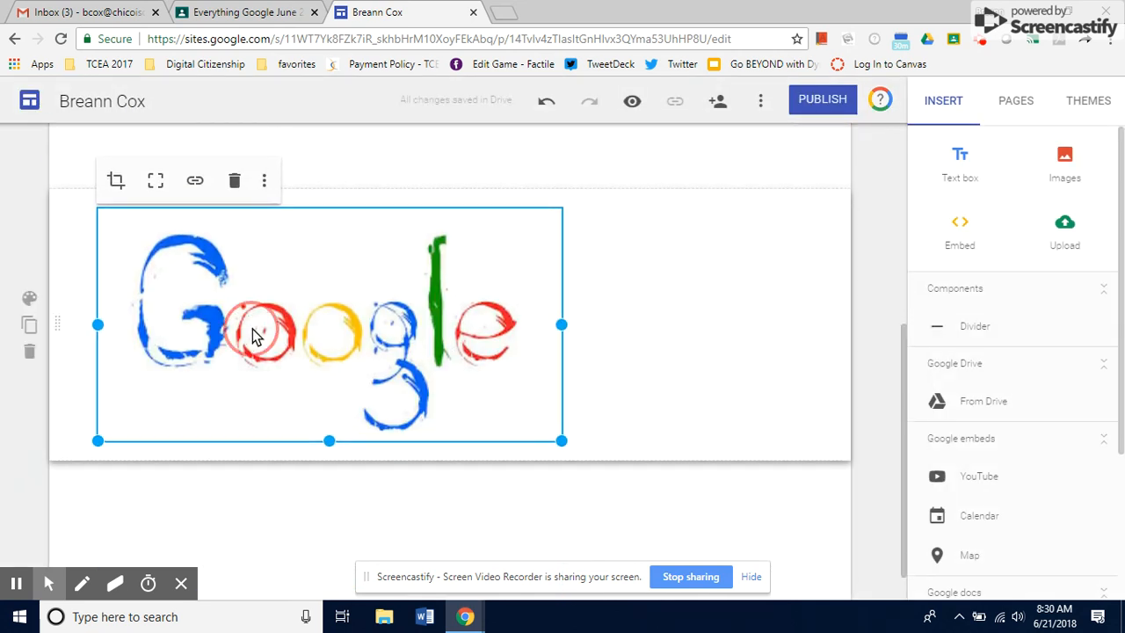
Step: Shrink the Google logo picture to about a third of its size and move it beside the placeholder text box
{"action": "left_click_drag", "start_coordinate": [252, 329], "coordinate": [344, 332]}
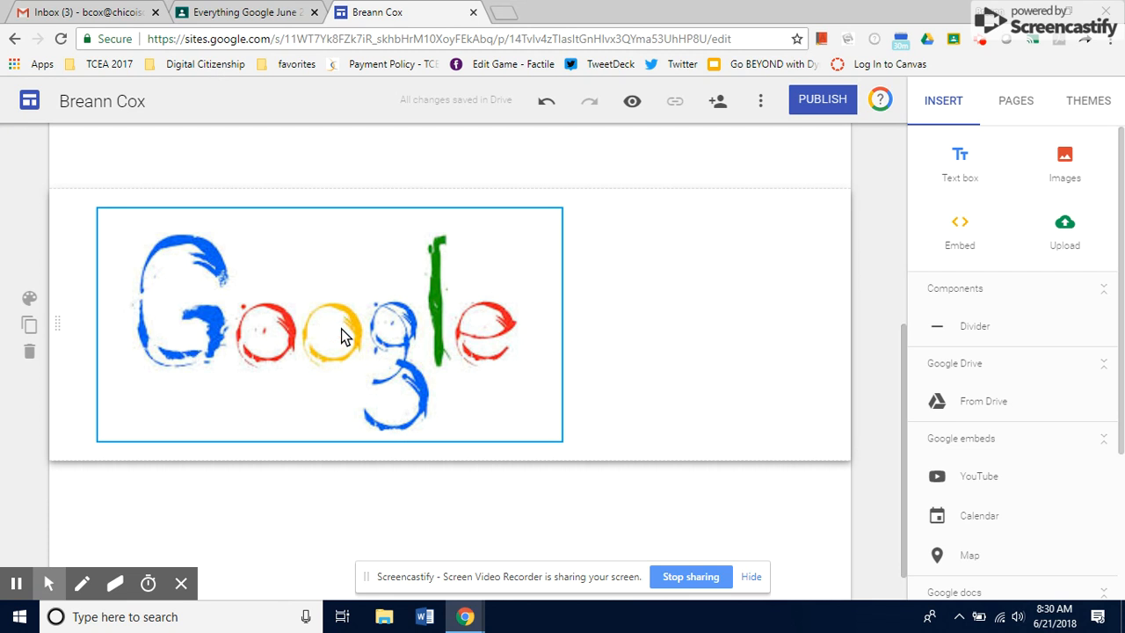
{"action": "left_click", "coordinate": [555, 445]}
{"action": "left_click_drag", "start_coordinate": [557, 442], "coordinate": [260, 292]}
{"action": "left_click_drag", "start_coordinate": [241, 381], "coordinate": [632, 217]}
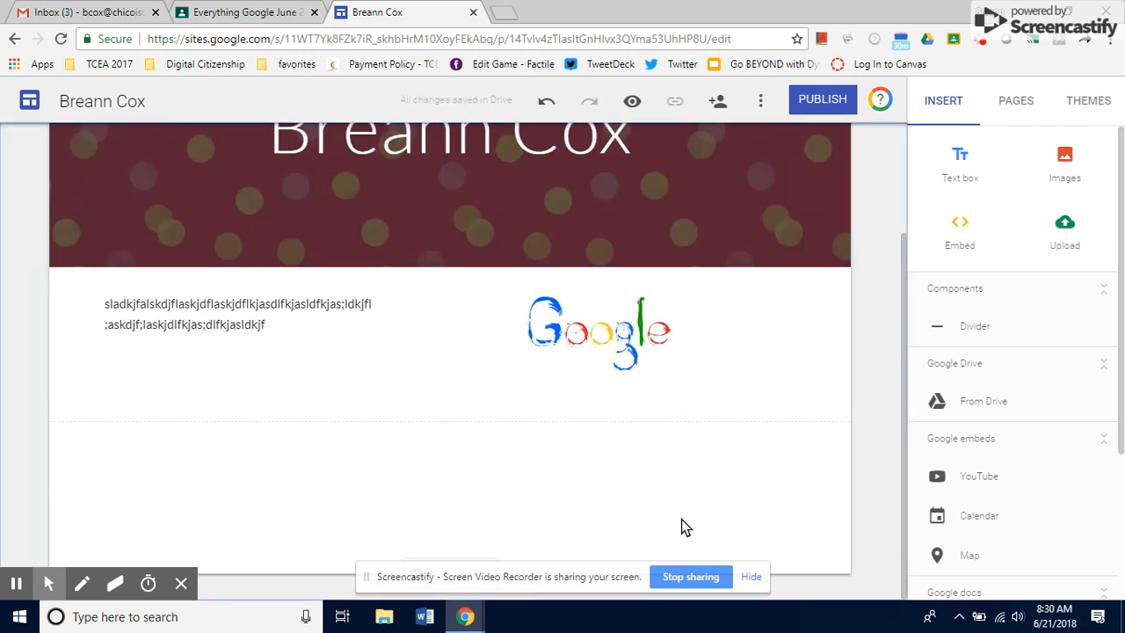
{"action": "left_click", "coordinate": [959, 230]}
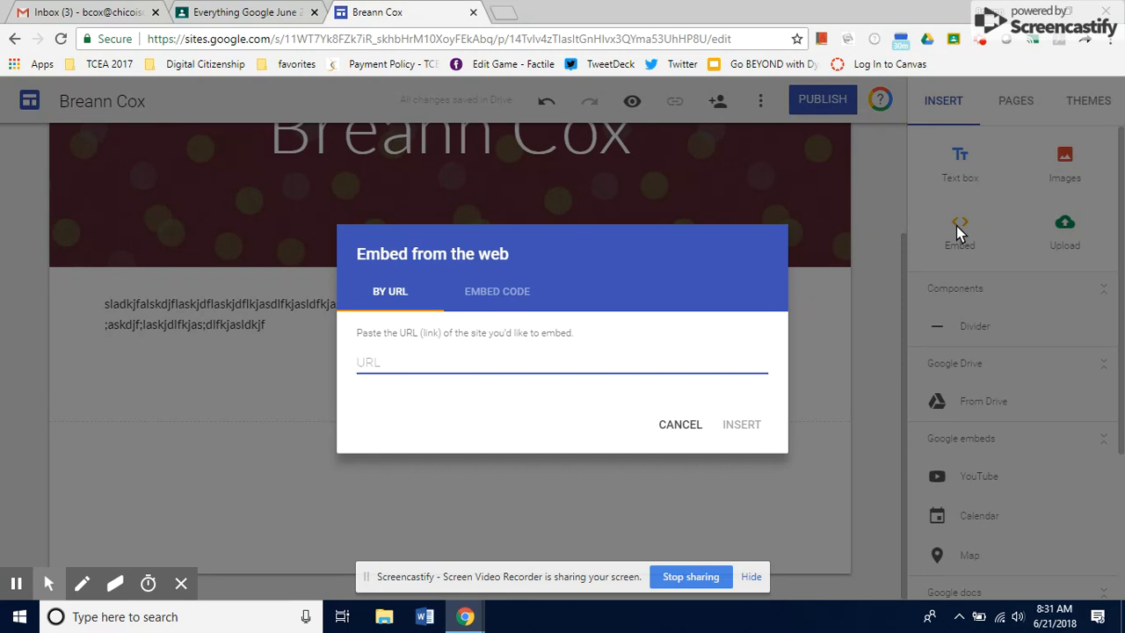
{"action": "left_click", "coordinate": [525, 294]}
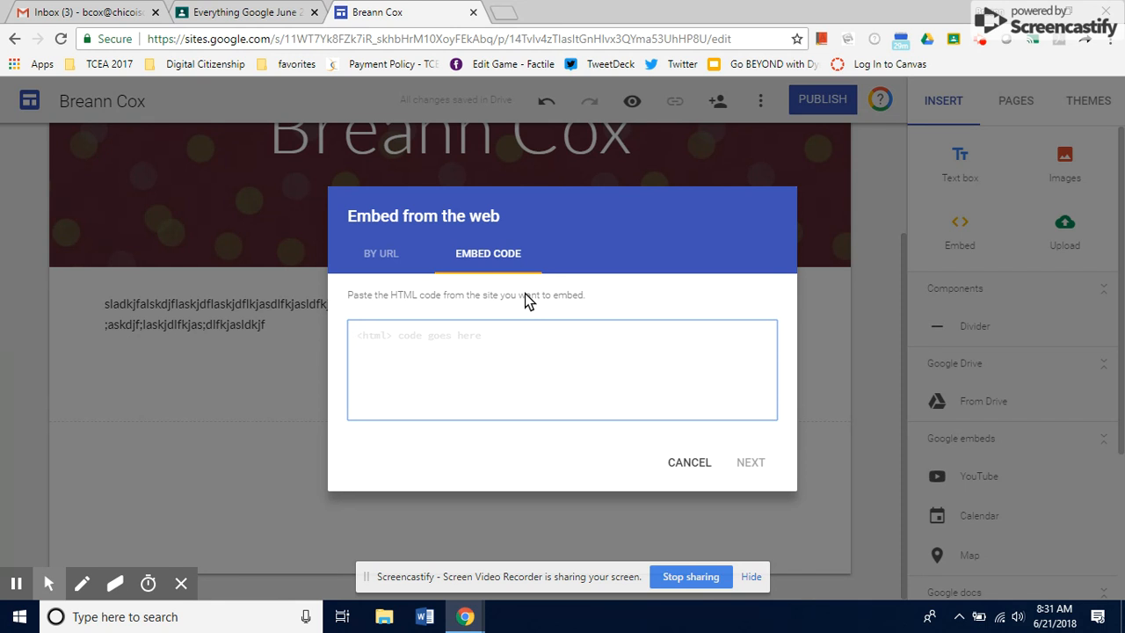
{"action": "left_click", "coordinate": [391, 257]}
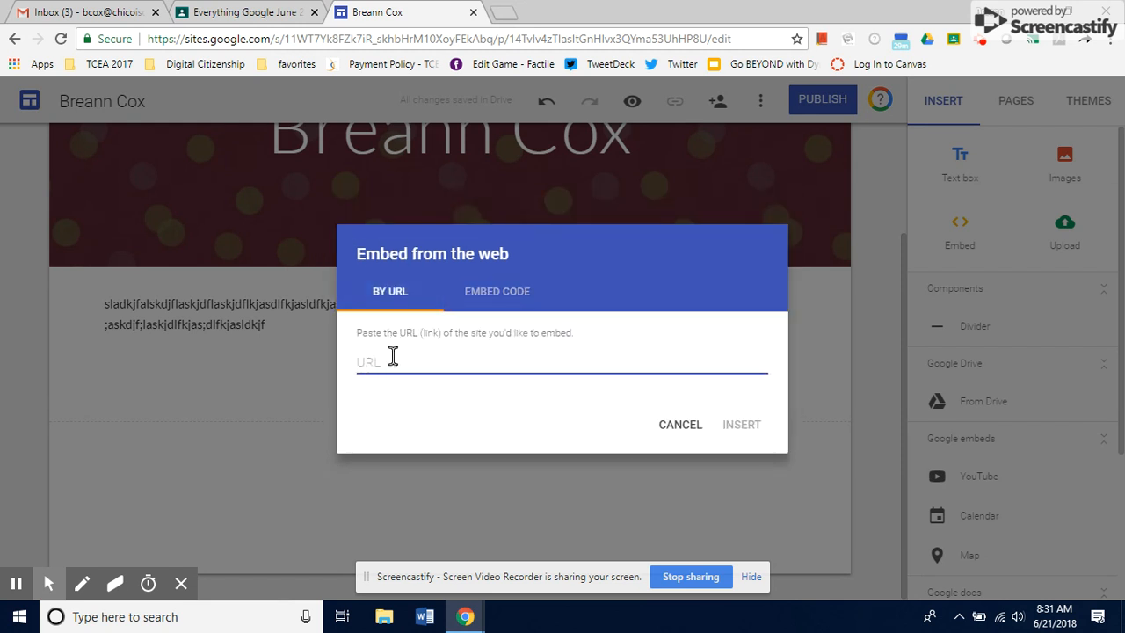
{"action": "type", "text": "www.chicoisdtx.net"}
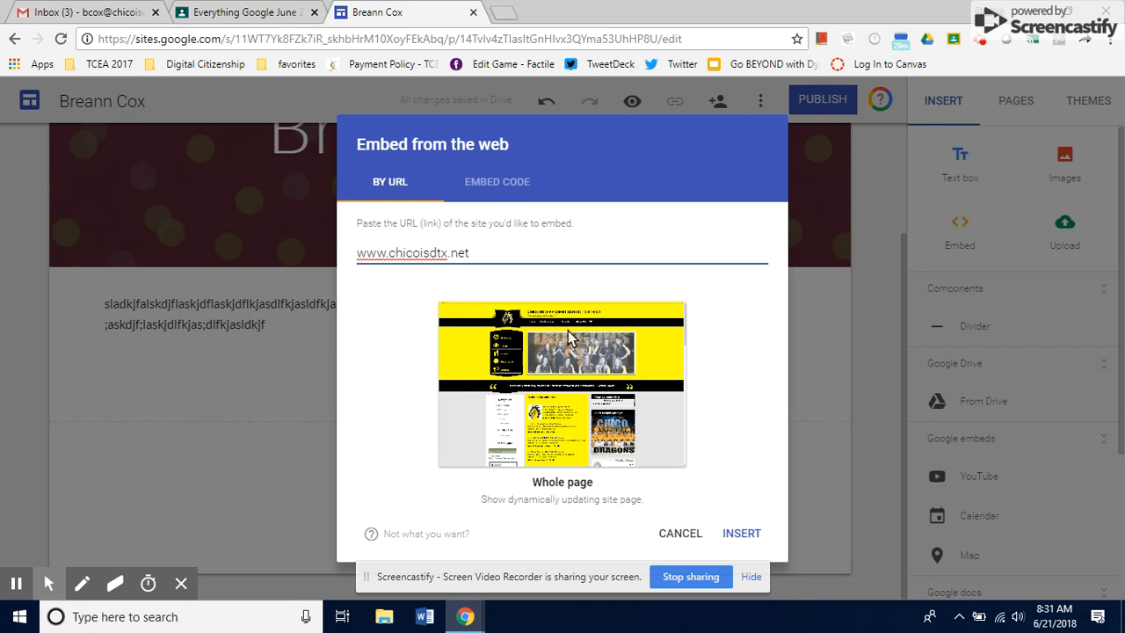
{"action": "left_click", "coordinate": [743, 531]}
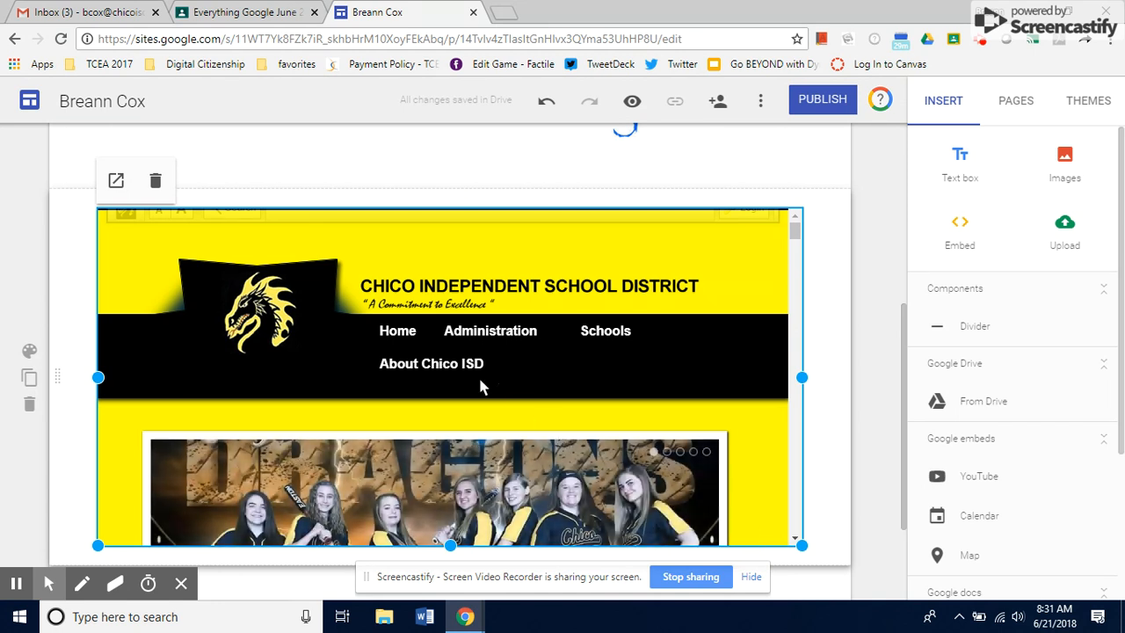
Step: Look over the embedded school district website and try scrolling within its frame
{"action": "scroll", "coordinate": [393, 391], "scroll_direction": "down", "scroll_amount": 2}
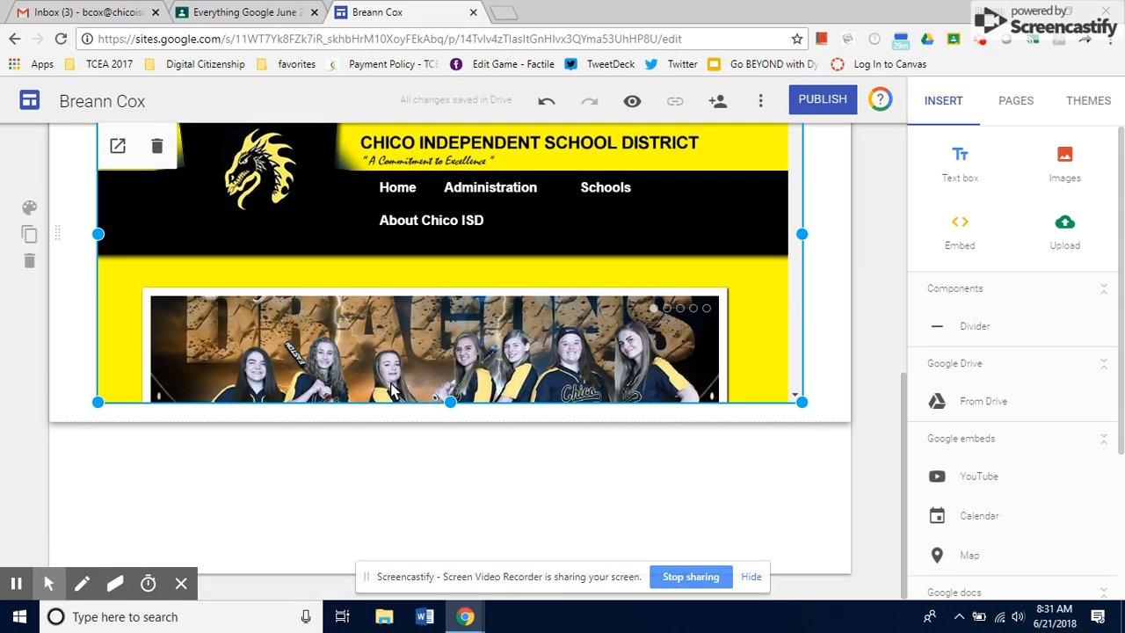
{"action": "scroll", "coordinate": [393, 391], "scroll_direction": "up", "scroll_amount": 2}
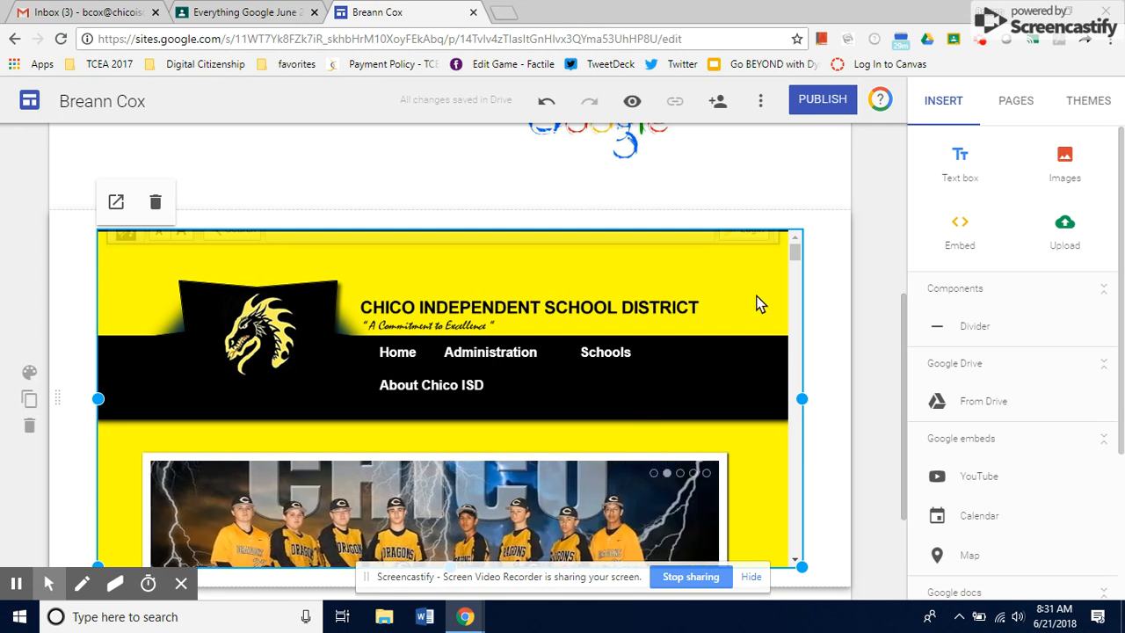
{"action": "left_click_drag", "start_coordinate": [798, 253], "coordinate": [799, 269]}
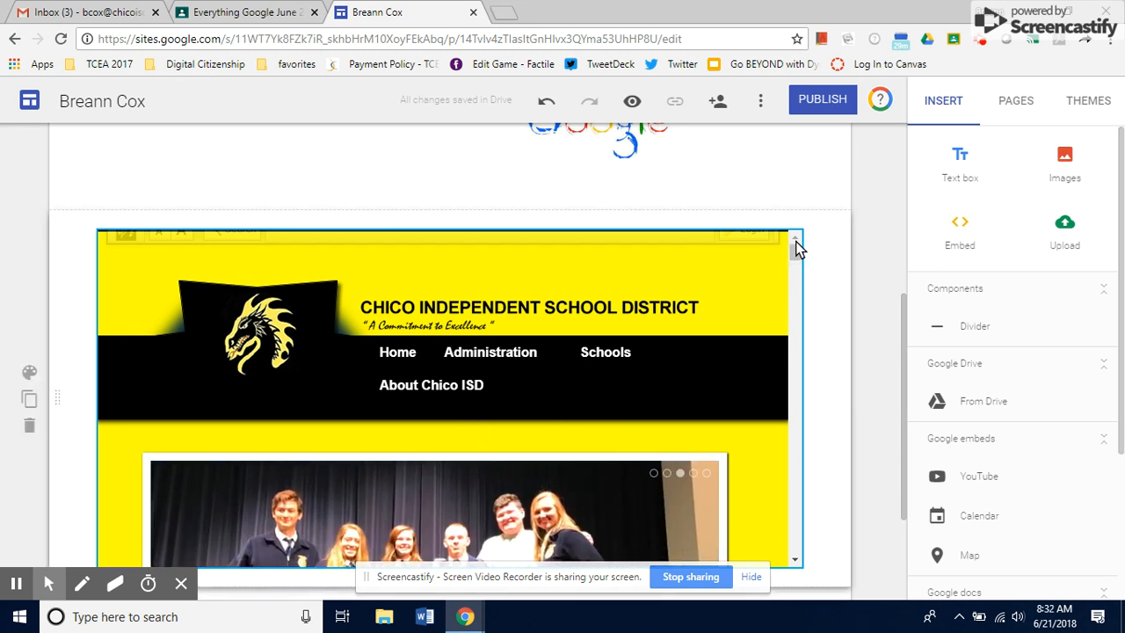
{"action": "left_click_drag", "start_coordinate": [797, 248], "coordinate": [797, 286]}
{"action": "left_click", "coordinate": [798, 565]}
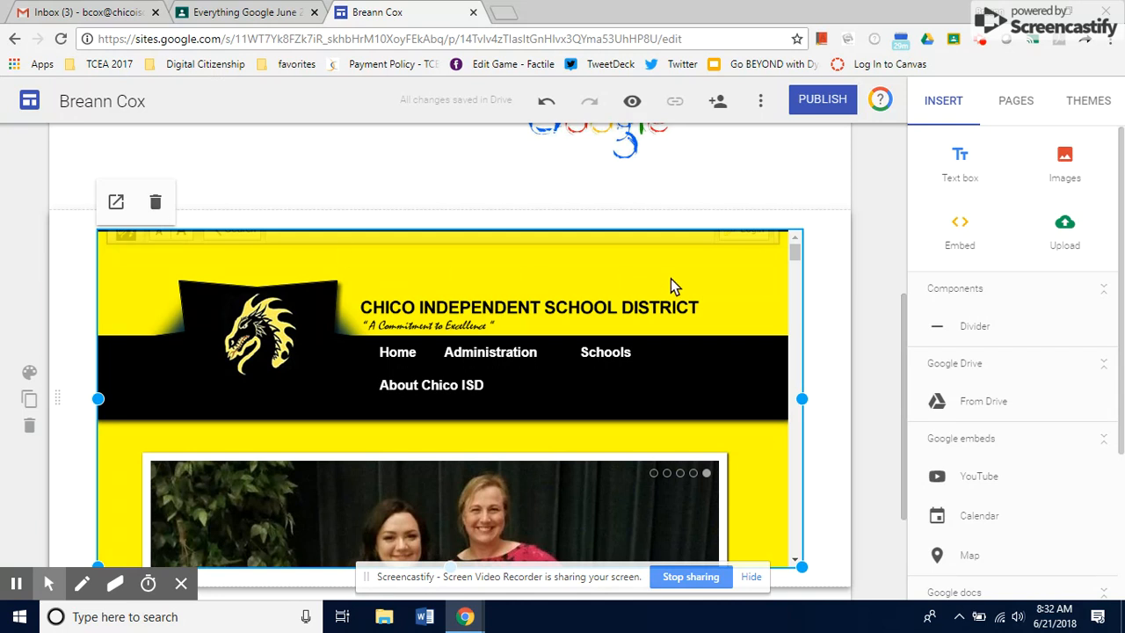
Step: Add a new page named Math to the site
{"action": "scroll", "coordinate": [830, 356], "scroll_direction": "up", "scroll_amount": 4}
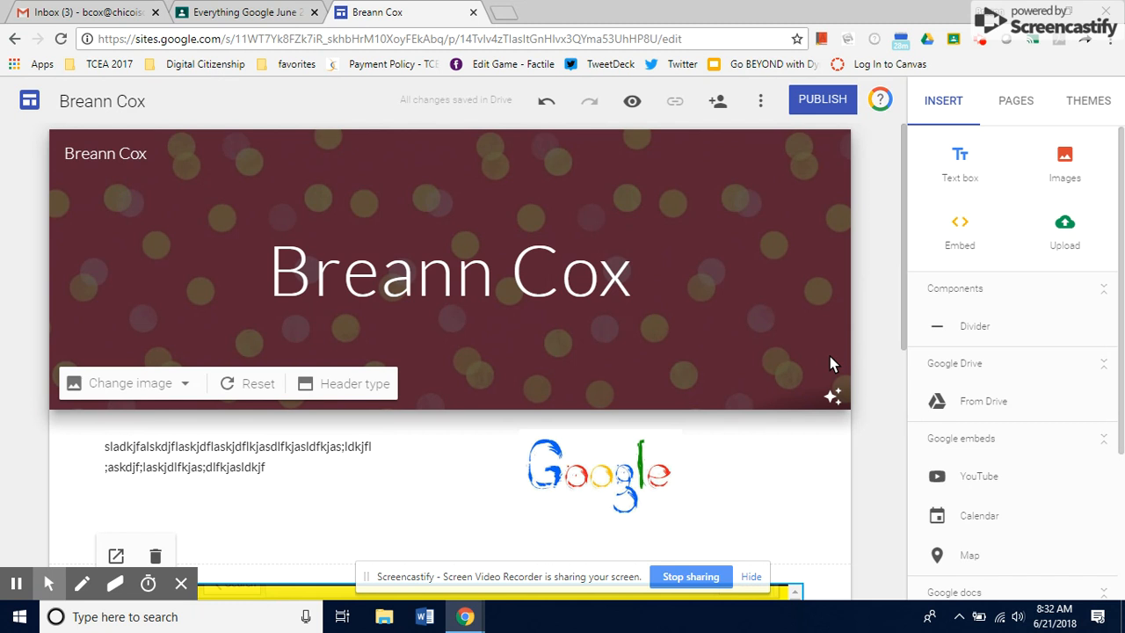
{"action": "left_click", "coordinate": [1022, 105]}
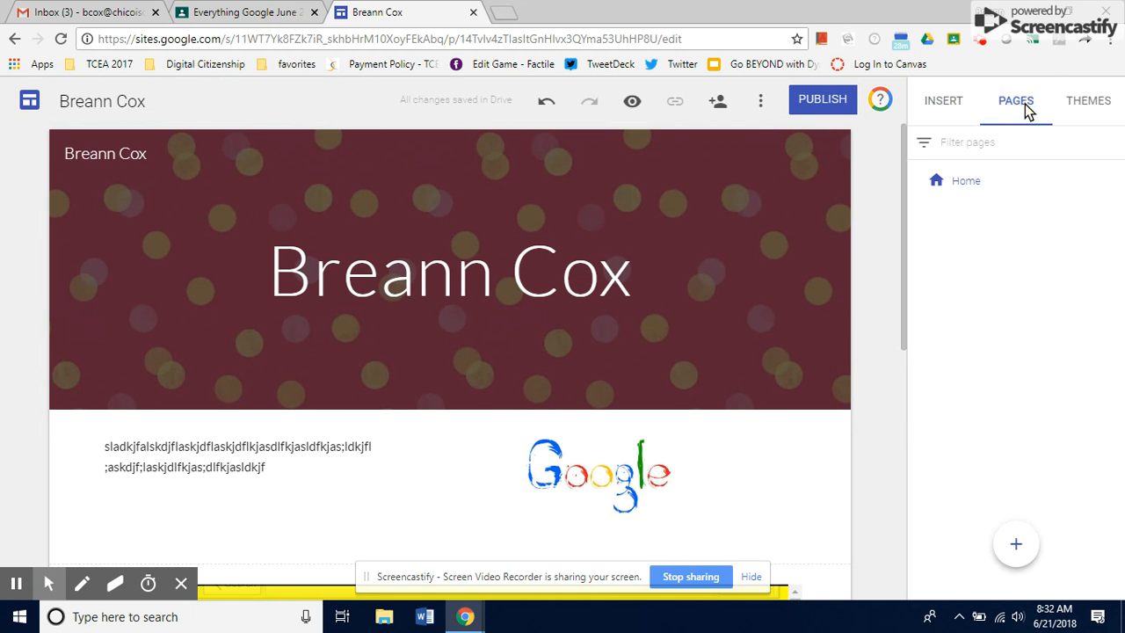
{"action": "left_click", "coordinate": [1017, 547]}
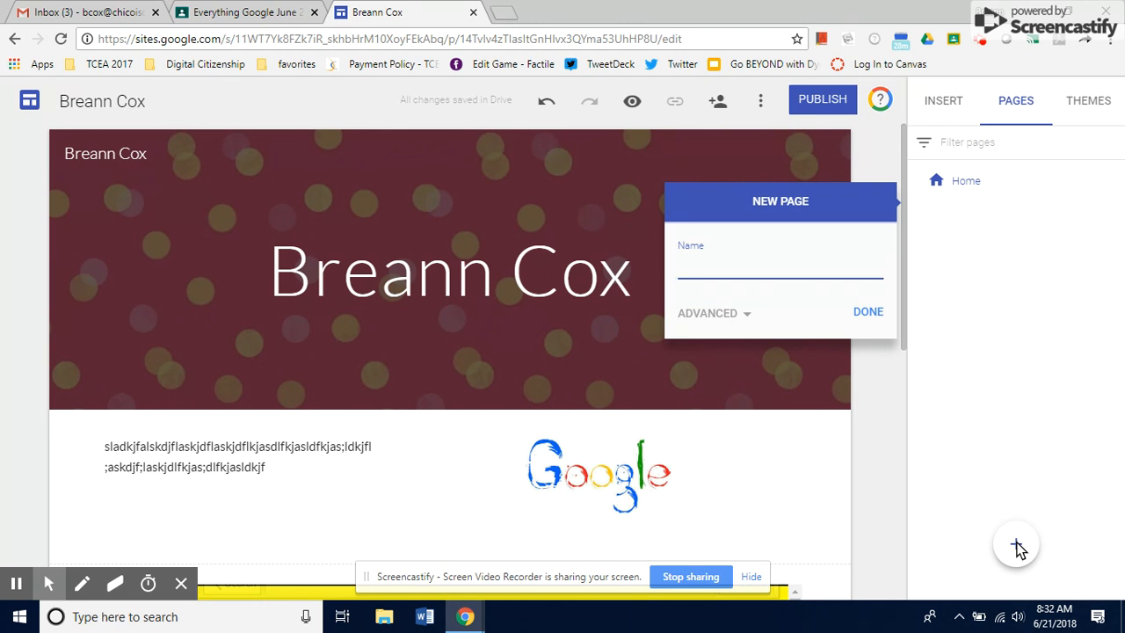
{"action": "type", "text": "Math"}
{"action": "left_click", "coordinate": [868, 311]}
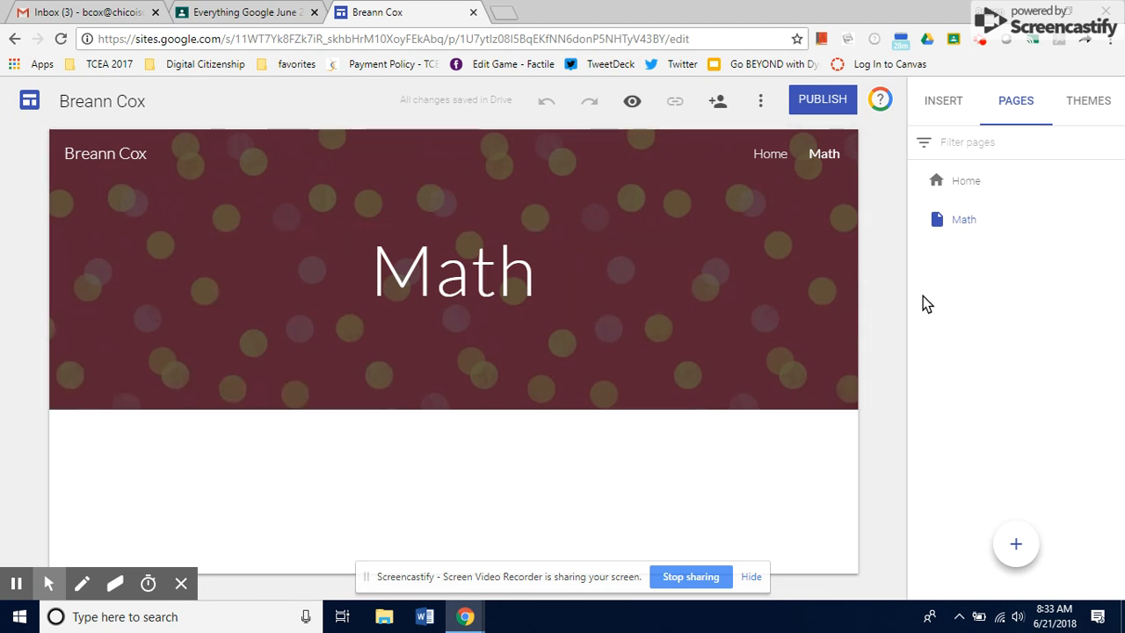
Step: Add another top-level page named Science
{"action": "left_click", "coordinate": [1017, 547]}
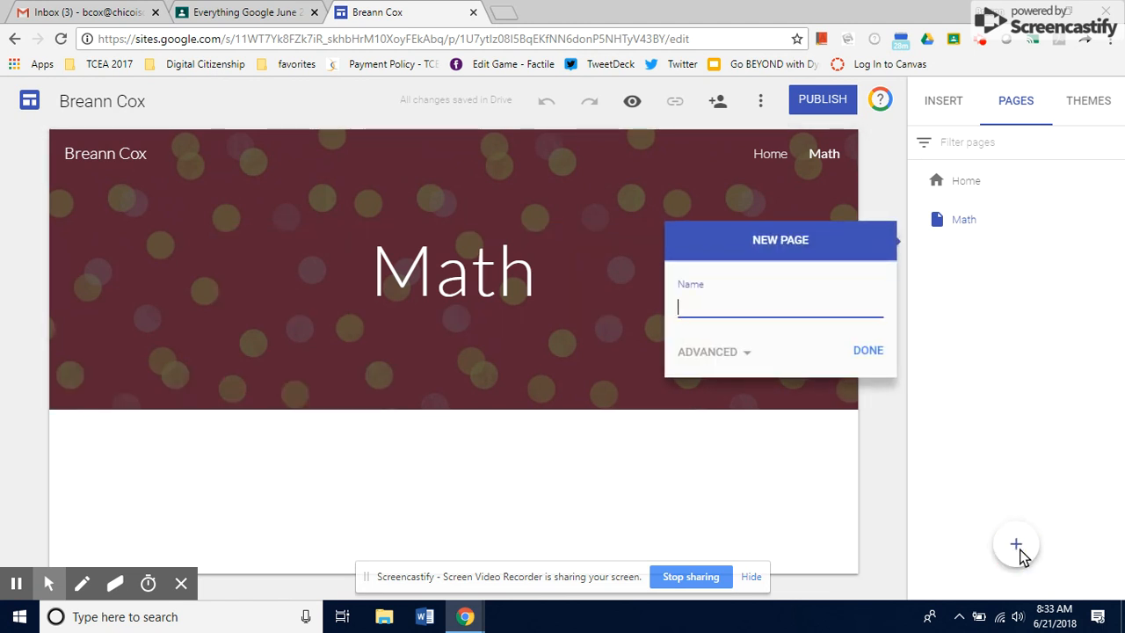
{"action": "type", "text": "Science"}
{"action": "key", "text": "Return"}
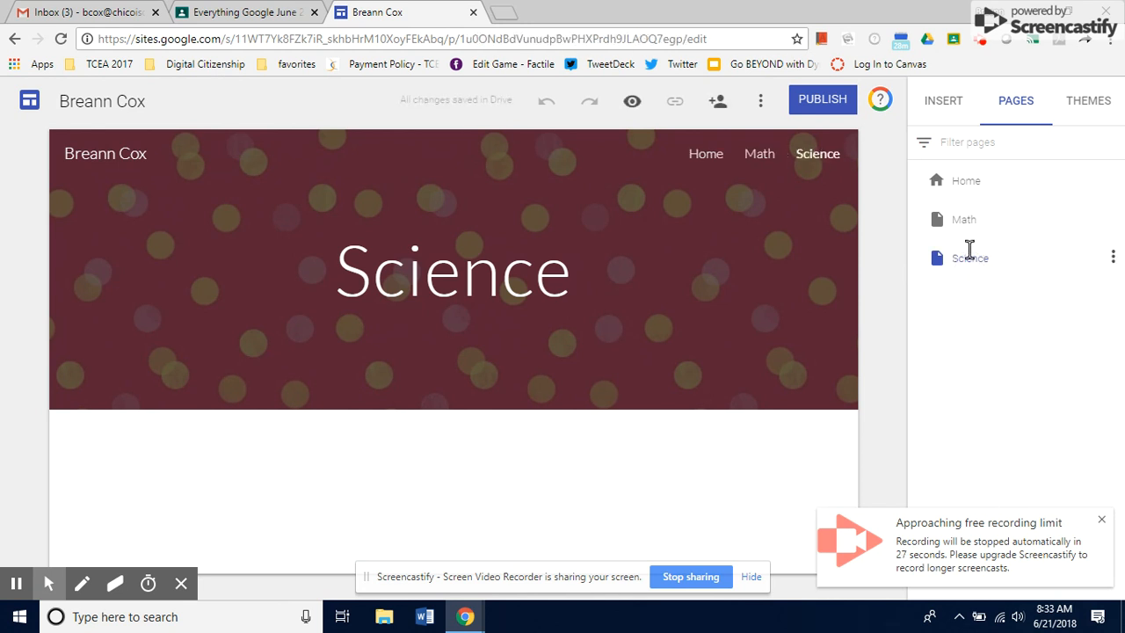
Step: Add a subpage named "1st class" under the Science page
{"action": "left_click", "coordinate": [1113, 259]}
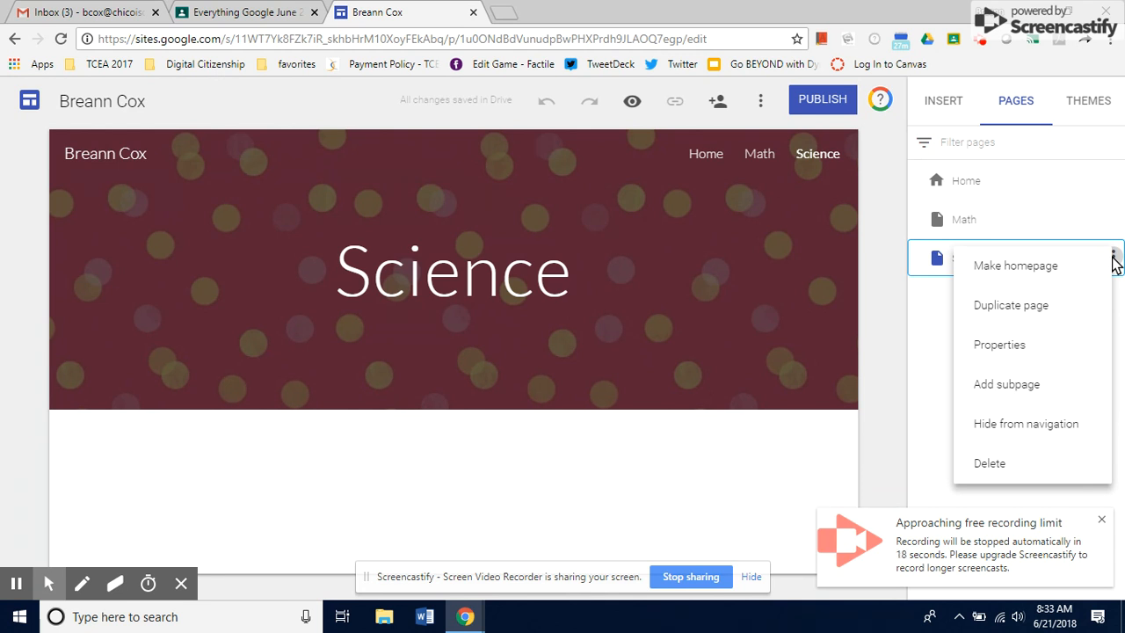
{"action": "left_click", "coordinate": [1018, 390]}
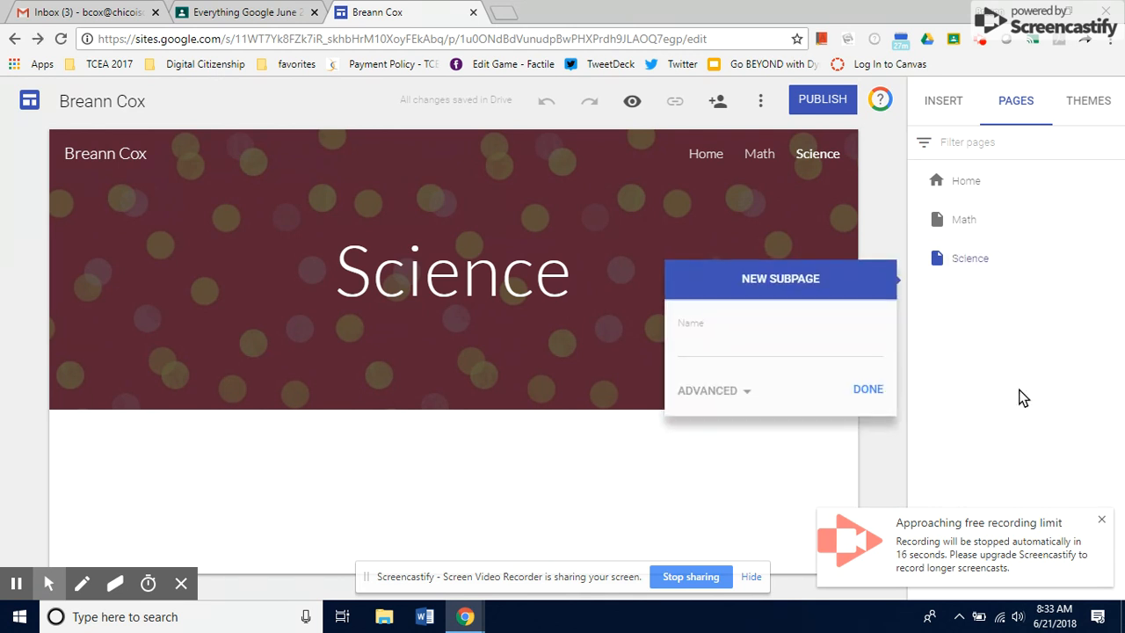
{"action": "left_click", "coordinate": [723, 342]}
{"action": "type", "text": "1st class"}
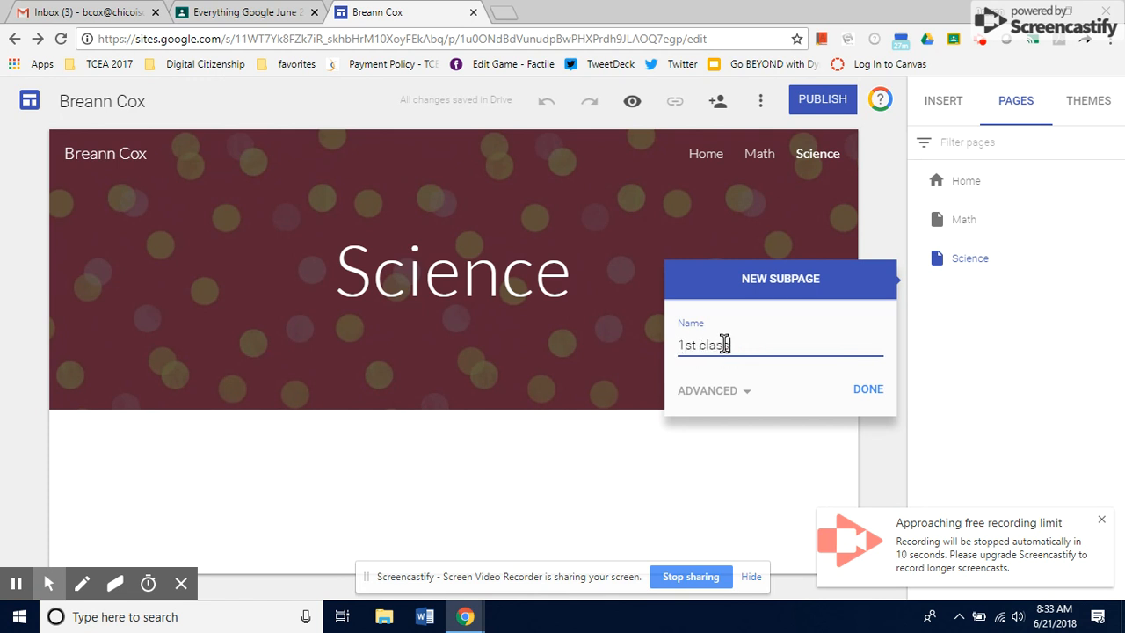
{"action": "left_click", "coordinate": [873, 396]}
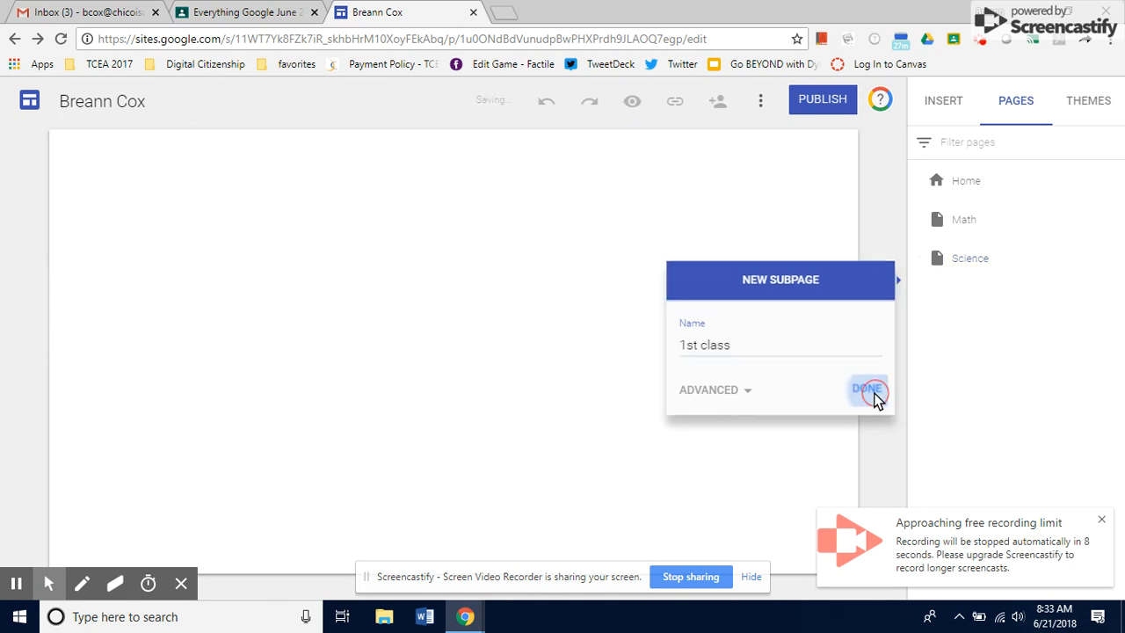